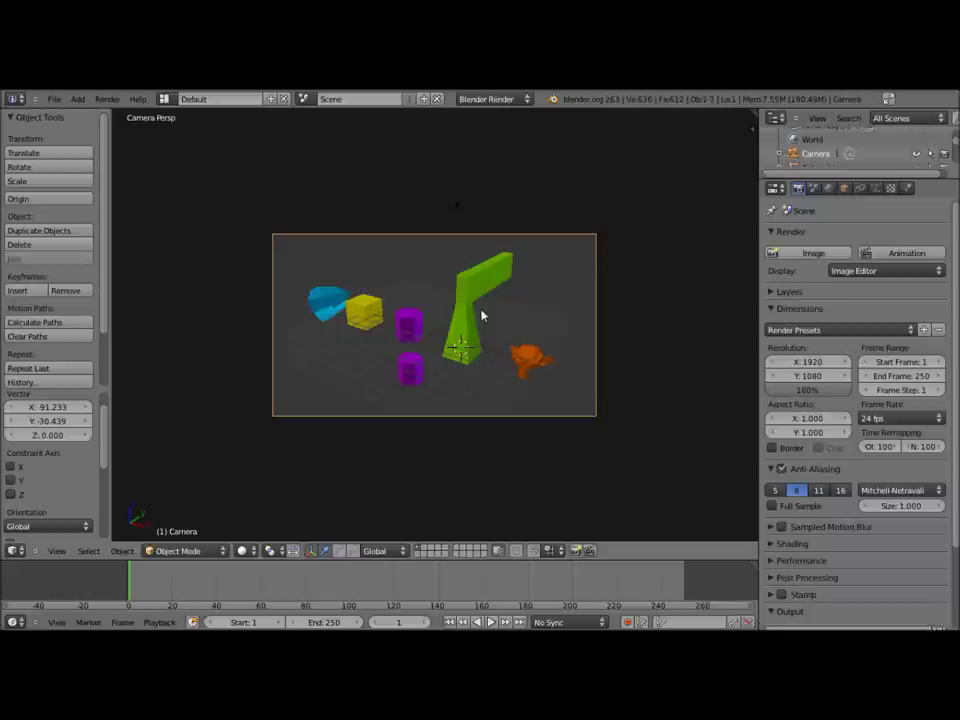
Step: Orbit out of the camera view into User Persp and select the blue cube
{"action": "mouse_move", "coordinate": [480, 317]}
{"action": "middle_mouse_down"}
{"action": "mouse_move", "coordinate": [401, 326]}
{"action": "mouse_move", "coordinate": [343, 388]}
{"action": "mouse_move", "coordinate": [441, 396]}
{"action": "mouse_move", "coordinate": [548, 382]}
{"action": "mouse_move", "coordinate": [336, 401]}
{"action": "mouse_move", "coordinate": [337, 366]}
{"action": "middle_mouse_up"}
{"action": "right_click", "coordinate": [350, 338]}
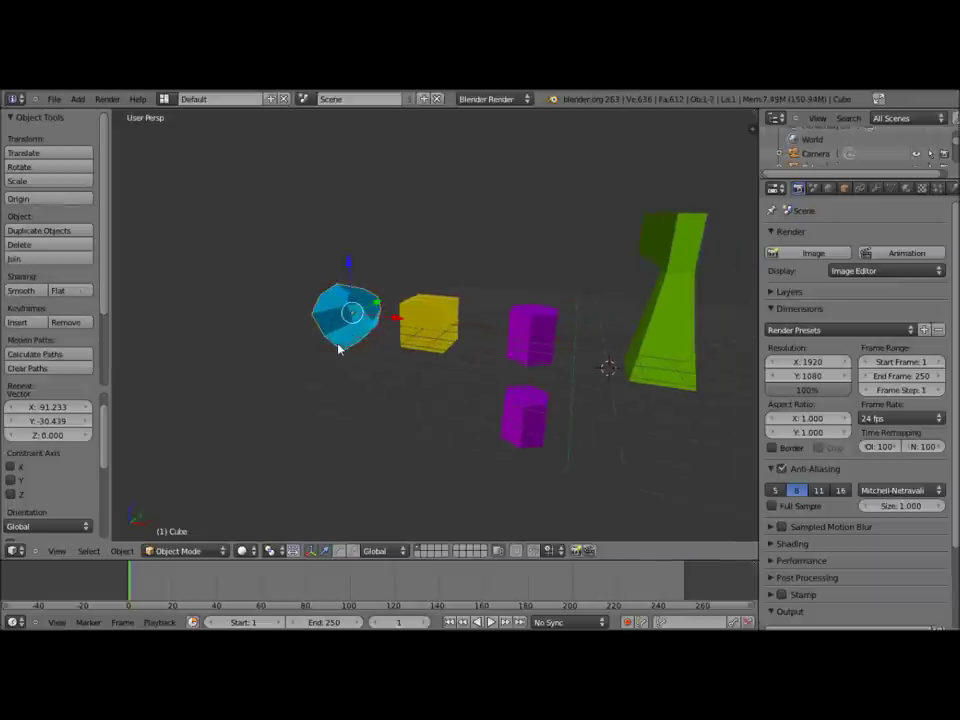
Step: Enter Edit Mode on the blue cube and orbit until its inset mesh faces the view
{"action": "middle_click_drag", "start_coordinate": [338, 352], "coordinate": [425, 334]}
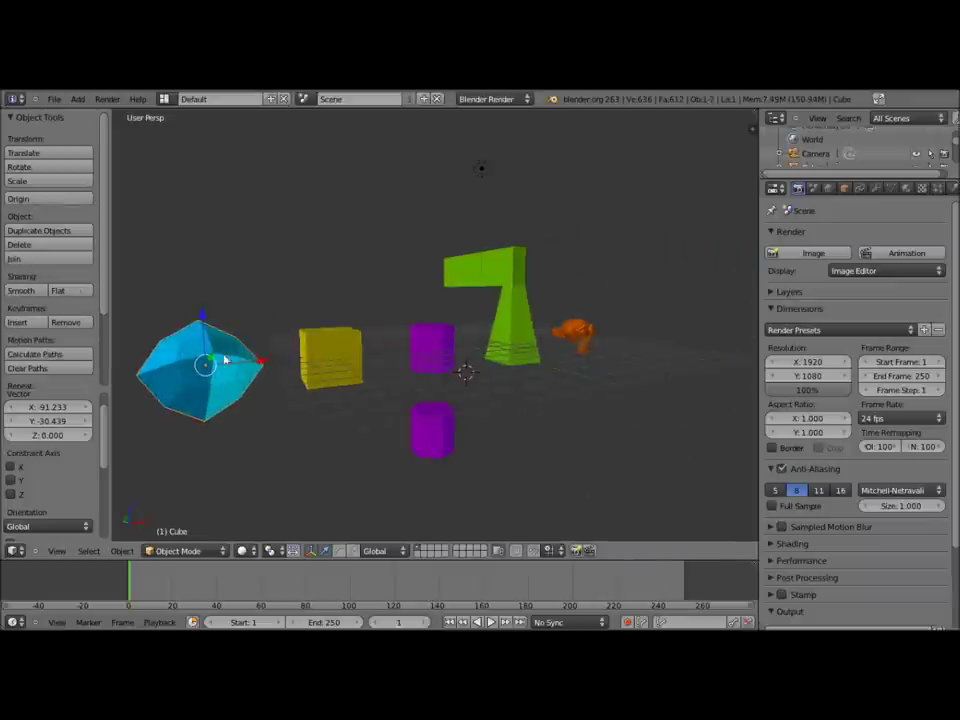
{"action": "middle_click_drag", "start_coordinate": [207, 369], "coordinate": [481, 329]}
{"action": "scroll", "coordinate": [409, 364], "scroll_direction": "up", "scroll_amount": 2}
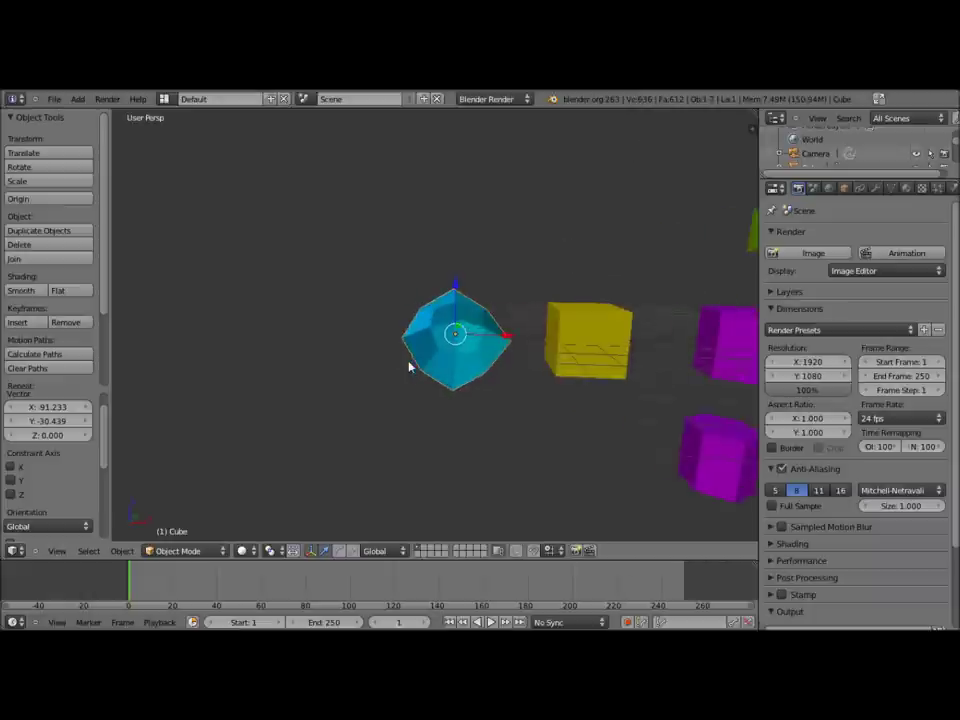
{"action": "key", "text": "Tab"}
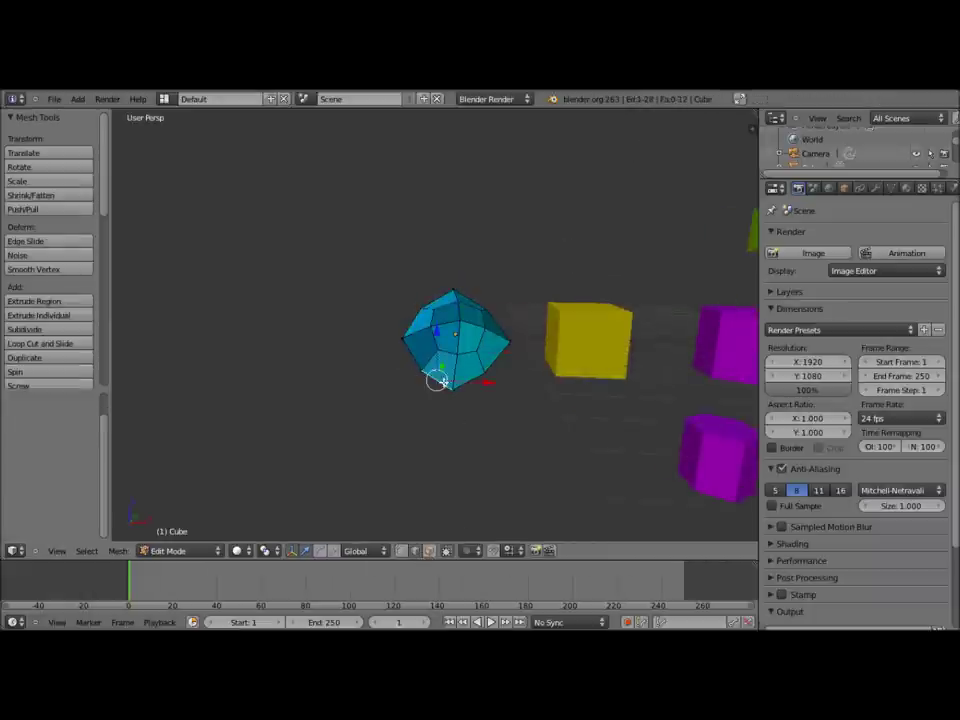
{"action": "mouse_move", "coordinate": [478, 451]}
{"action": "middle_mouse_down"}
{"action": "mouse_move", "coordinate": [484, 418]}
{"action": "mouse_move", "coordinate": [388, 431]}
{"action": "middle_mouse_up"}
{"action": "scroll", "coordinate": [488, 420], "scroll_direction": "up", "scroll_amount": 3}
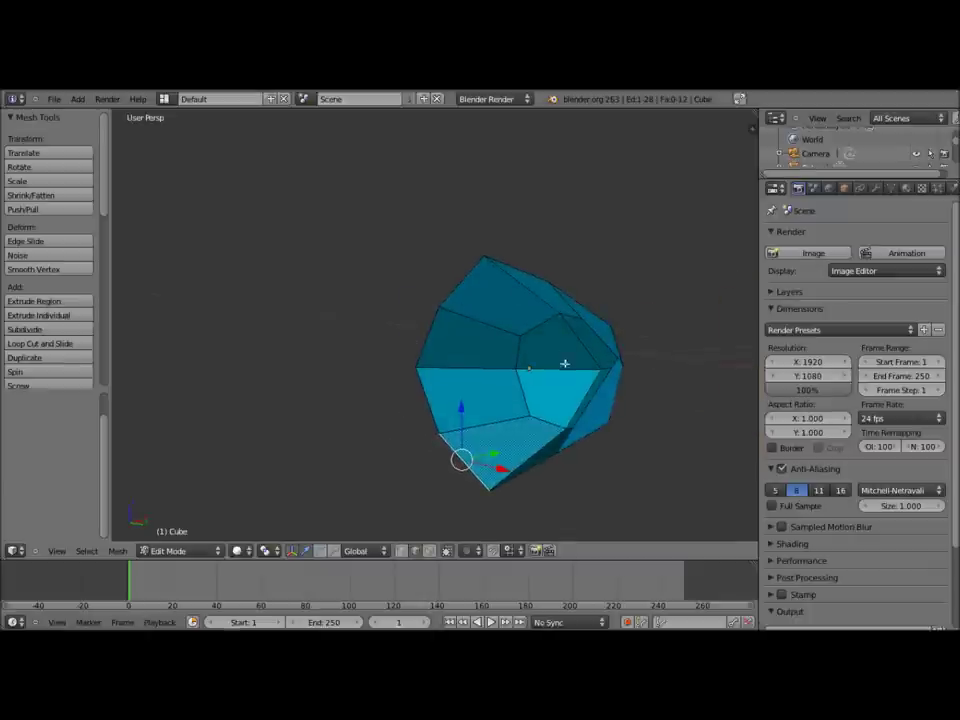
{"action": "middle_click_drag", "start_coordinate": [565, 363], "coordinate": [675, 398]}
{"action": "mouse_move", "coordinate": [529, 351]}
{"action": "middle_mouse_down"}
{"action": "mouse_move", "coordinate": [480, 454]}
{"action": "mouse_move", "coordinate": [628, 445]}
{"action": "mouse_move", "coordinate": [530, 472]}
{"action": "middle_mouse_up"}
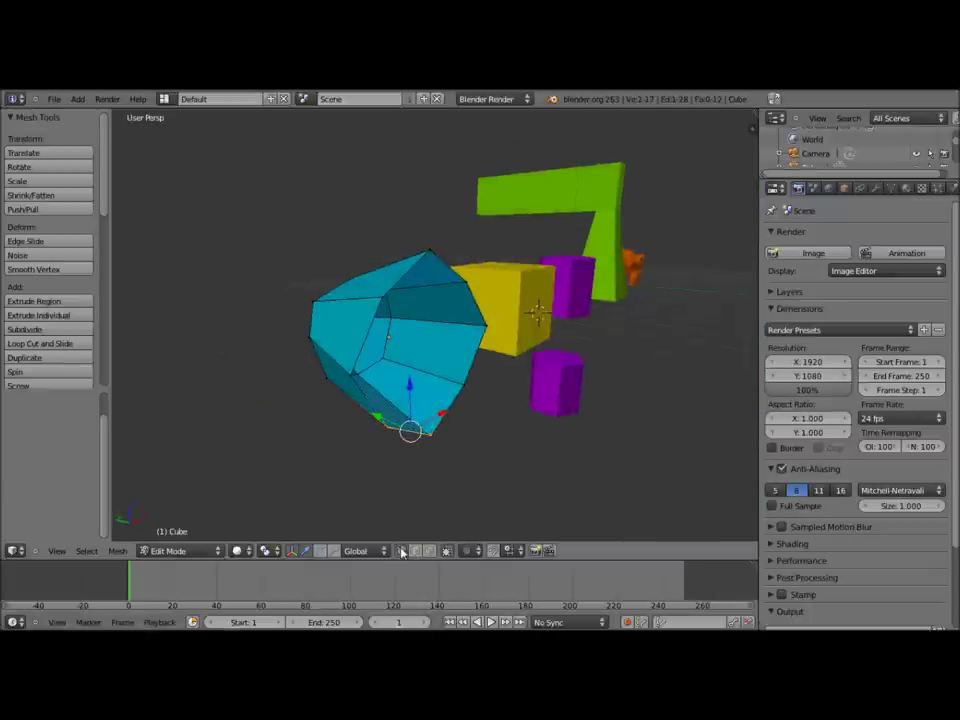
{"action": "mouse_move", "coordinate": [431, 435]}
{"action": "middle_mouse_down"}
{"action": "mouse_move", "coordinate": [339, 420]}
{"action": "mouse_move", "coordinate": [321, 371]}
{"action": "mouse_move", "coordinate": [348, 399]}
{"action": "middle_mouse_up"}
Step: Try an extrude and a Merge At Center on the blue mesh's vertices, then undo the merge
{"action": "key", "text": "e"}
{"action": "right_click", "coordinate": [348, 399]}
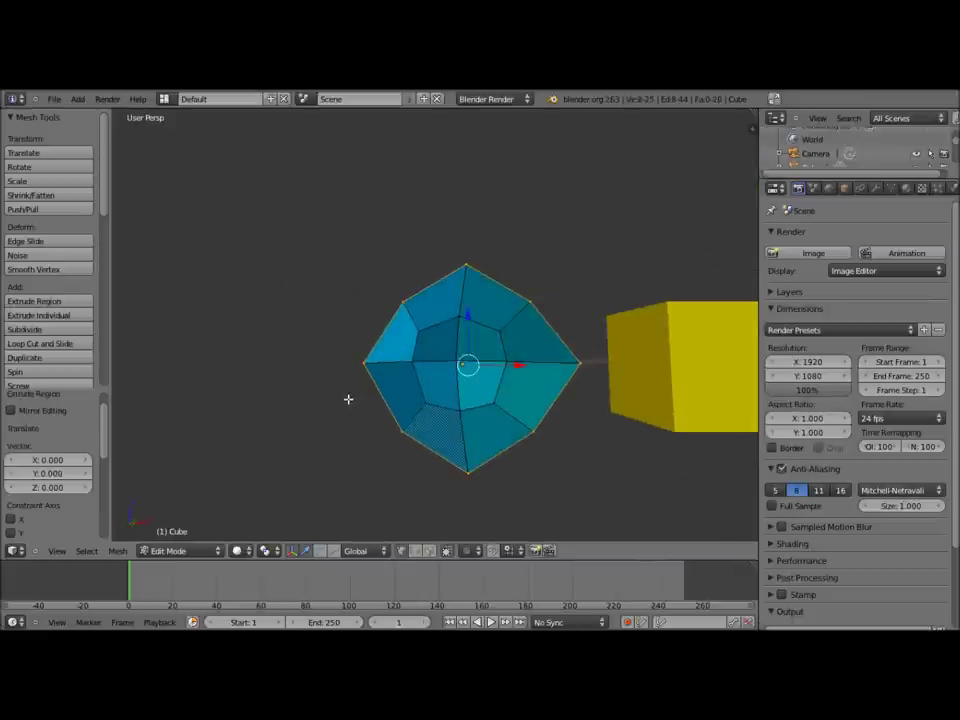
{"action": "key", "text": "alt+m"}
{"action": "left_click", "coordinate": [349, 400]}
{"action": "mouse_move", "coordinate": [521, 394]}
{"action": "middle_mouse_down"}
{"action": "mouse_move", "coordinate": [414, 424]}
{"action": "mouse_move", "coordinate": [375, 416]}
{"action": "mouse_move", "coordinate": [529, 395]}
{"action": "mouse_move", "coordinate": [448, 401]}
{"action": "mouse_move", "coordinate": [471, 413]}
{"action": "mouse_move", "coordinate": [429, 385]}
{"action": "middle_mouse_up"}
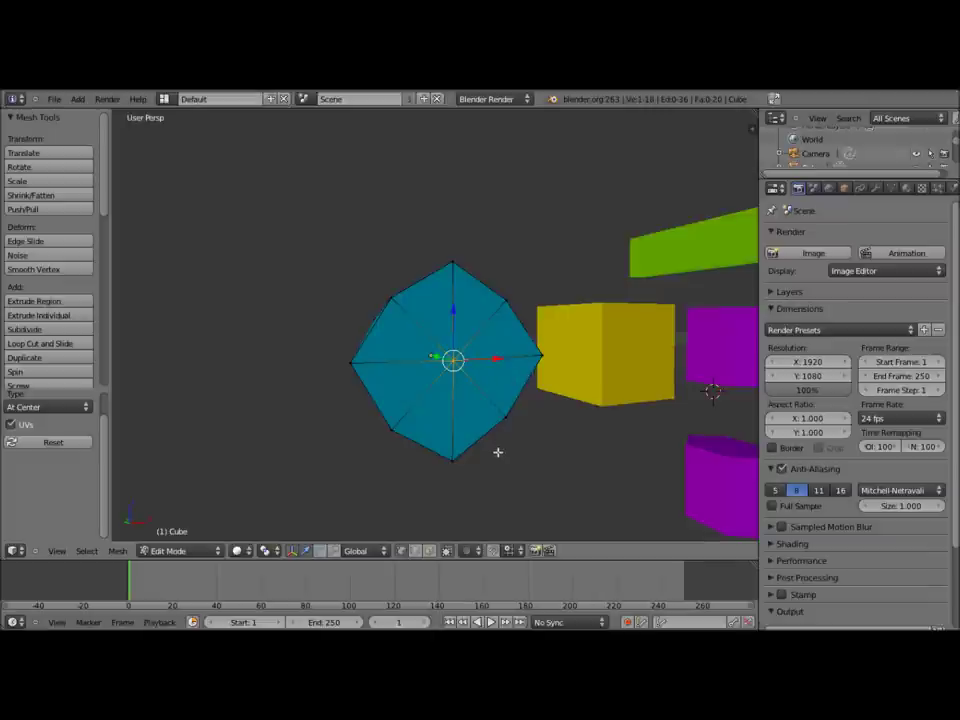
{"action": "middle_click_drag", "start_coordinate": [482, 467], "coordinate": [440, 468]}
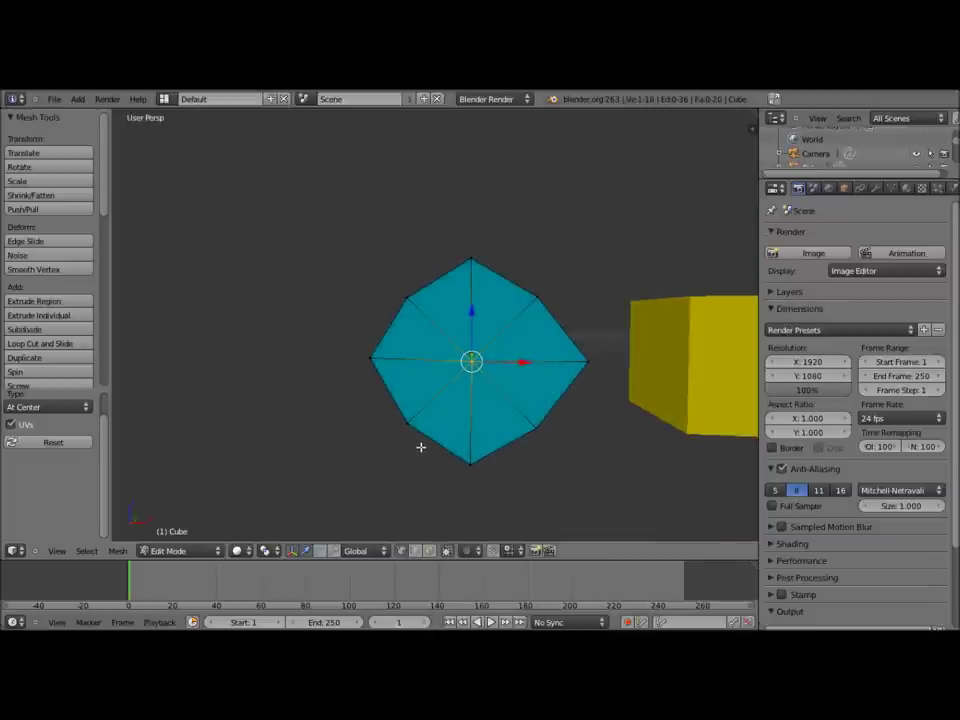
{"action": "key", "text": "ctrl+z"}
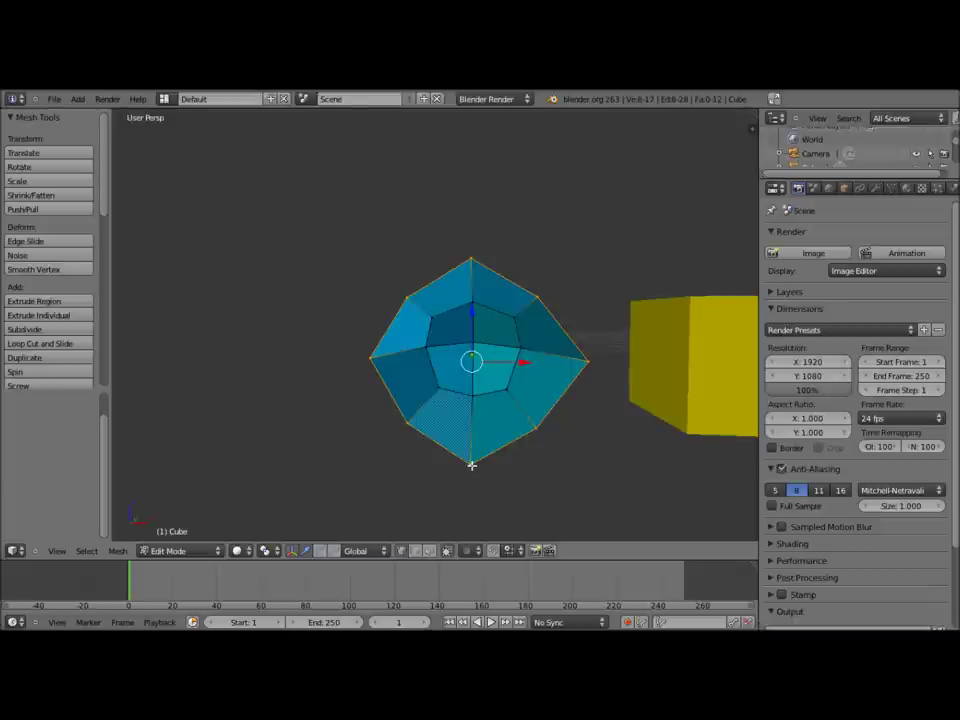
Step: Fill the blue mesh's outer ring of eight vertices with one face
{"action": "key", "text": "f"}
{"action": "mouse_move", "coordinate": [472, 462]}
{"action": "middle_mouse_down"}
{"action": "mouse_move", "coordinate": [634, 390]}
{"action": "mouse_move", "coordinate": [504, 437]}
{"action": "mouse_move", "coordinate": [369, 454]}
{"action": "mouse_move", "coordinate": [491, 453]}
{"action": "middle_mouse_up"}
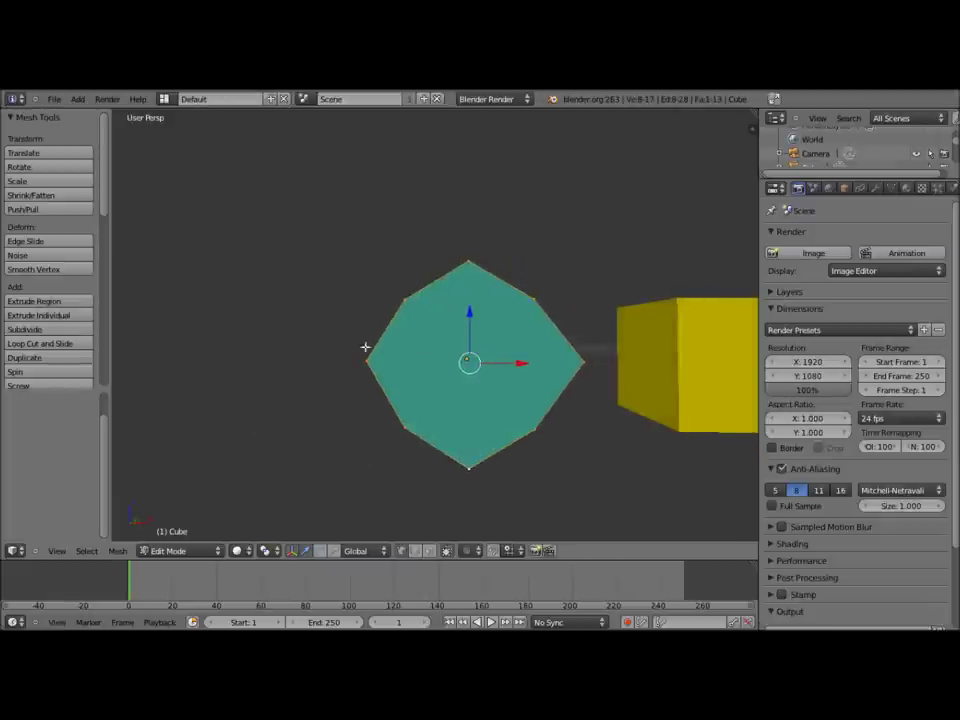
{"action": "mouse_move", "coordinate": [472, 414]}
{"action": "middle_mouse_down"}
{"action": "mouse_move", "coordinate": [446, 433]}
{"action": "mouse_move", "coordinate": [401, 437]}
{"action": "mouse_move", "coordinate": [442, 444]}
{"action": "middle_mouse_up"}
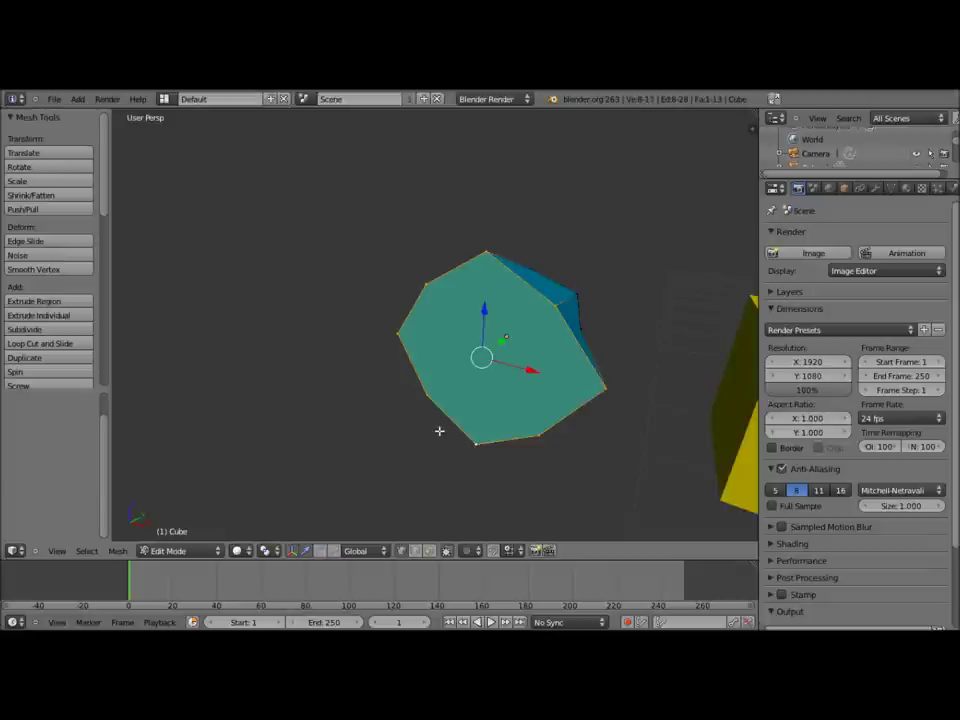
{"action": "mouse_move", "coordinate": [570, 392]}
{"action": "middle_mouse_down"}
{"action": "mouse_move", "coordinate": [429, 377]}
{"action": "mouse_move", "coordinate": [598, 315]}
{"action": "mouse_move", "coordinate": [501, 415]}
{"action": "mouse_move", "coordinate": [596, 463]}
{"action": "mouse_move", "coordinate": [557, 508]}
{"action": "mouse_move", "coordinate": [474, 493]}
{"action": "mouse_move", "coordinate": [418, 451]}
{"action": "mouse_move", "coordinate": [482, 437]}
{"action": "mouse_move", "coordinate": [546, 525]}
{"action": "mouse_move", "coordinate": [633, 534]}
{"action": "mouse_move", "coordinate": [426, 469]}
{"action": "mouse_move", "coordinate": [324, 384]}
{"action": "mouse_move", "coordinate": [332, 298]}
{"action": "mouse_move", "coordinate": [431, 266]}
{"action": "mouse_move", "coordinate": [548, 332]}
{"action": "mouse_move", "coordinate": [523, 450]}
{"action": "mouse_move", "coordinate": [444, 460]}
{"action": "mouse_move", "coordinate": [394, 437]}
{"action": "mouse_move", "coordinate": [336, 440]}
{"action": "middle_mouse_up"}
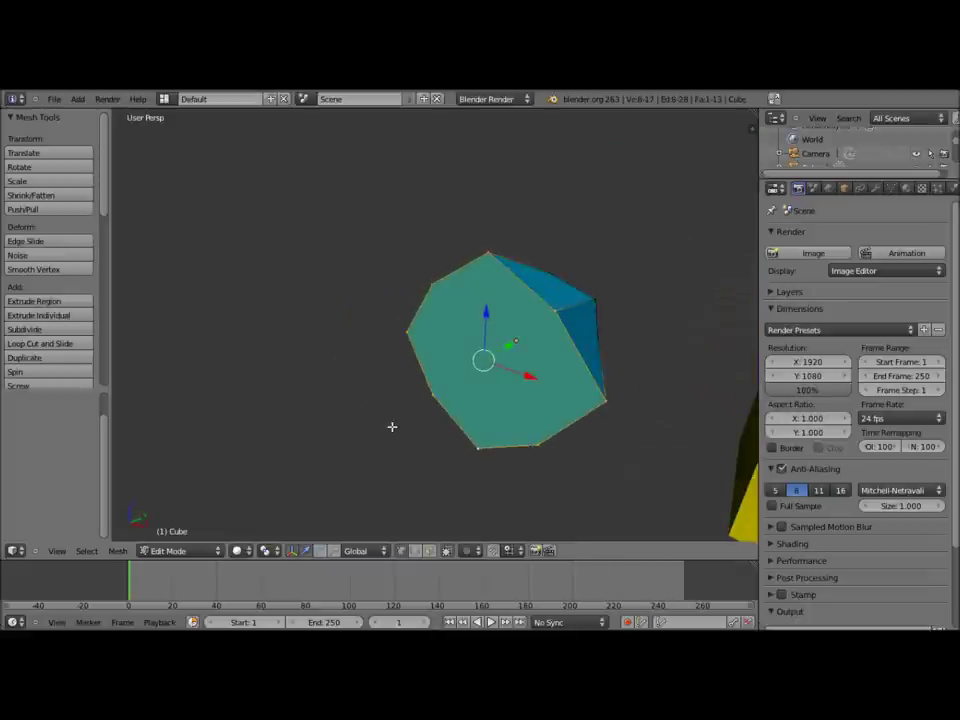
{"action": "mouse_move", "coordinate": [486, 378]}
{"action": "middle_mouse_down"}
{"action": "mouse_move", "coordinate": [399, 399]}
{"action": "mouse_move", "coordinate": [414, 369]}
{"action": "mouse_move", "coordinate": [520, 358]}
{"action": "middle_mouse_up"}
{"action": "scroll", "coordinate": [520, 358], "scroll_direction": "down", "scroll_amount": 3}
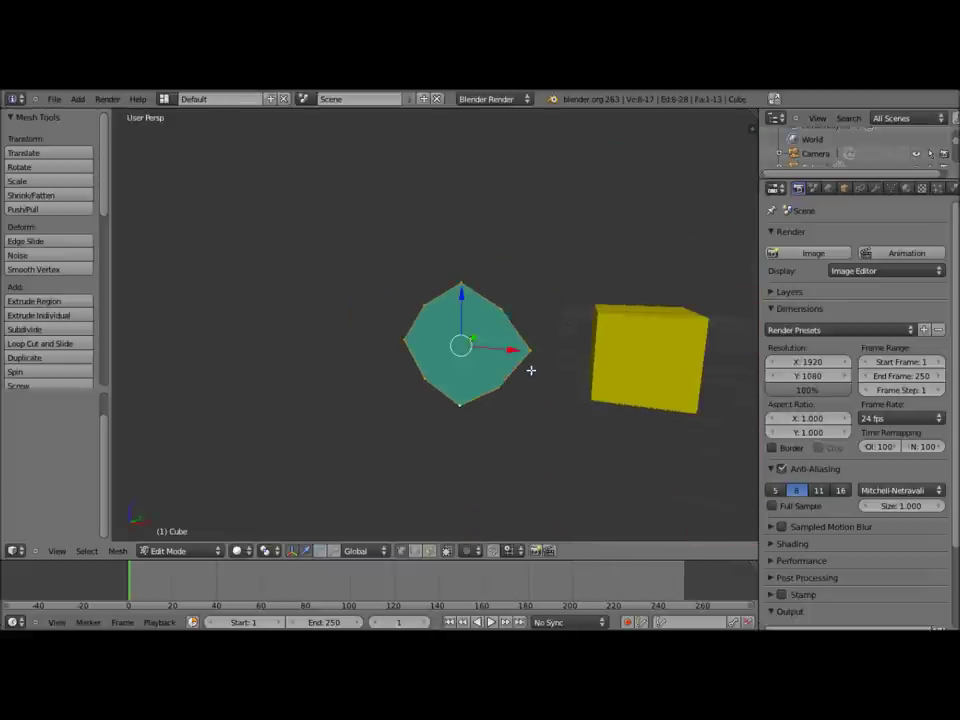
Step: Return to Object Mode, select the yellow cube and enter its Edit Mode
{"action": "key", "text": "Tab"}
{"action": "mouse_move", "coordinate": [549, 386]}
{"action": "middle_mouse_down"}
{"action": "mouse_move", "coordinate": [358, 349]}
{"action": "mouse_move", "coordinate": [444, 301]}
{"action": "middle_mouse_up"}
{"action": "right_click", "coordinate": [444, 301]}
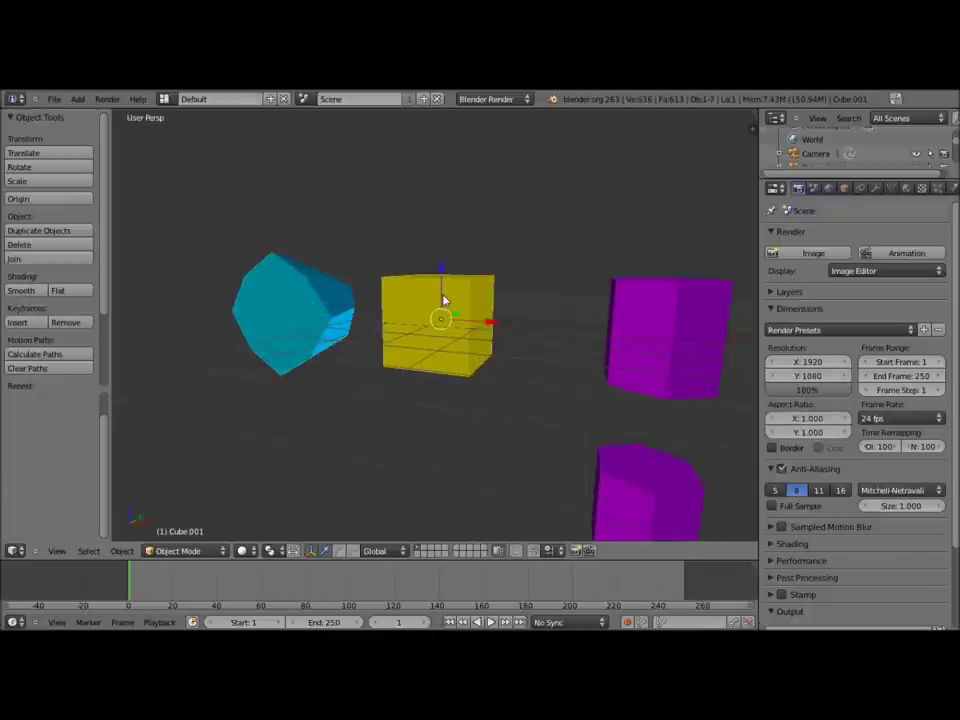
{"action": "middle_click_drag", "start_coordinate": [444, 301], "coordinate": [392, 340]}
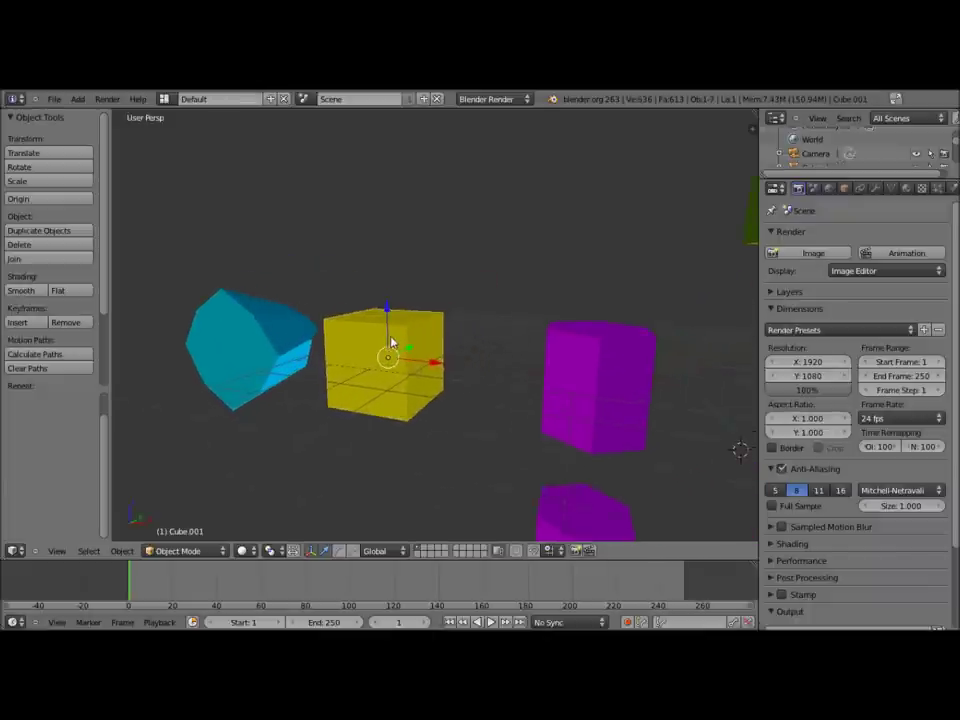
{"action": "key", "text": "Tab"}
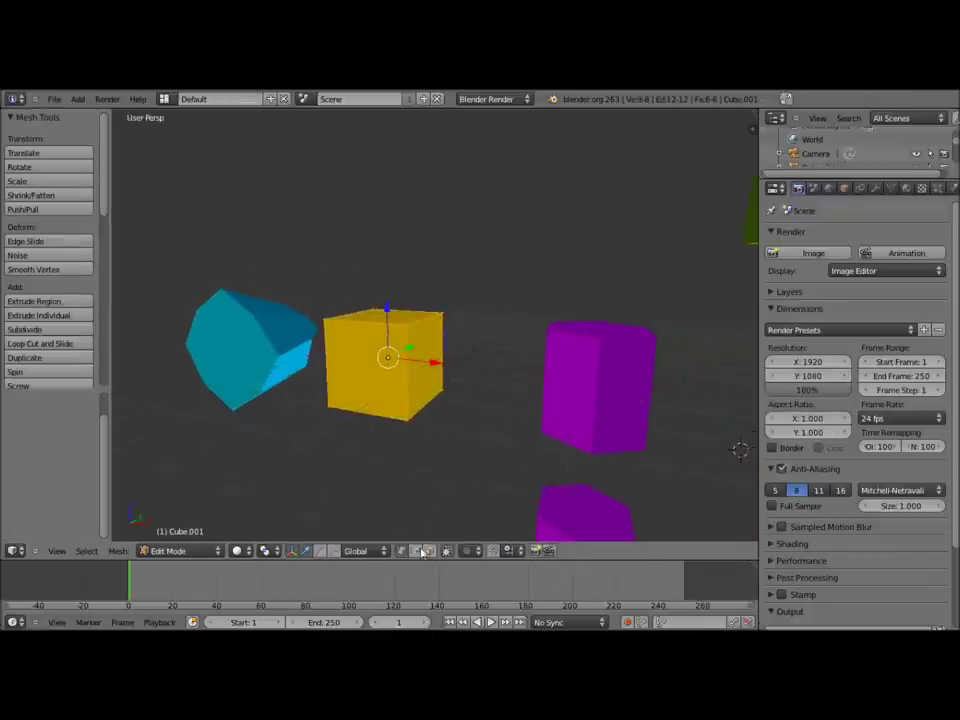
{"action": "mouse_move", "coordinate": [423, 328]}
{"action": "middle_mouse_down"}
{"action": "mouse_move", "coordinate": [426, 315]}
{"action": "mouse_move", "coordinate": [474, 375]}
{"action": "mouse_move", "coordinate": [441, 391]}
{"action": "middle_mouse_up"}
Step: Bevel the yellow cube's edge from the W Specials menu with percentage 0.230
{"action": "key", "text": "w"}
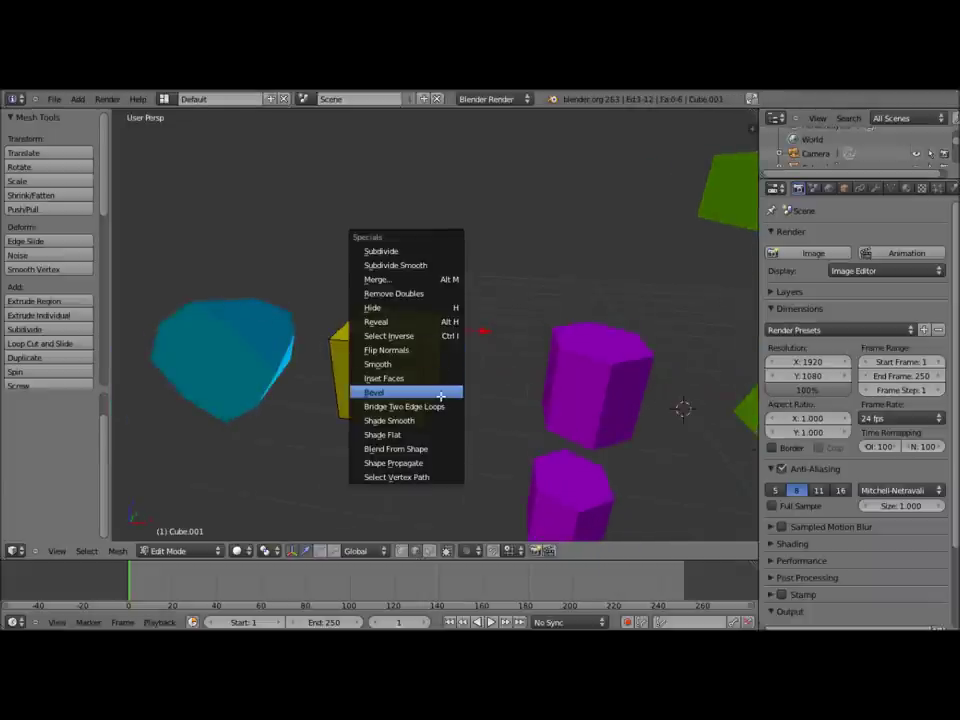
{"action": "left_click", "coordinate": [423, 392]}
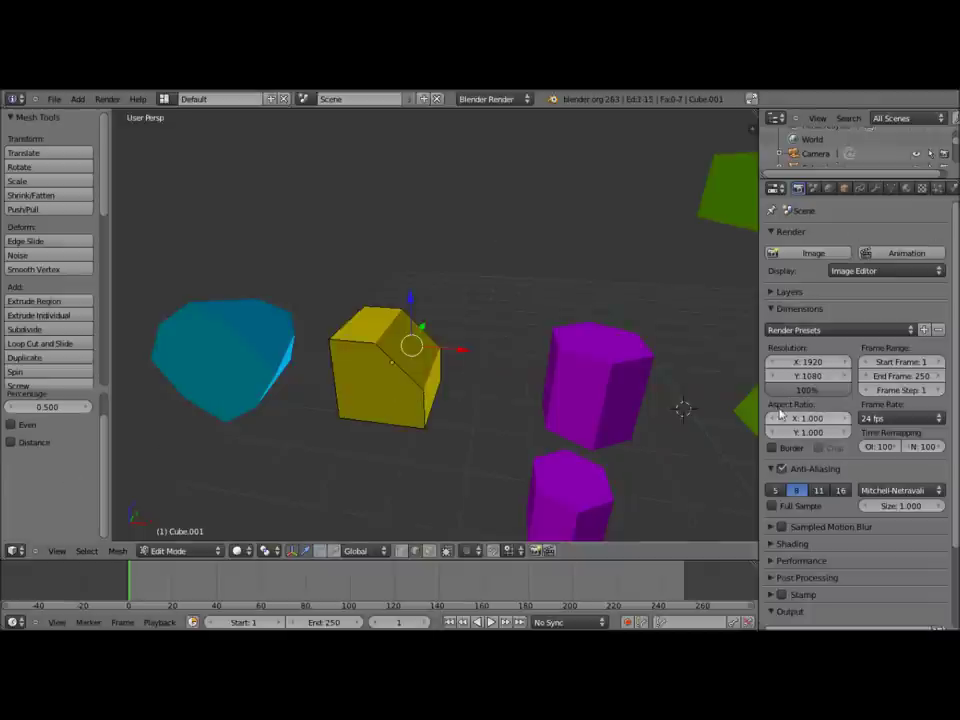
{"action": "scroll", "coordinate": [303, 387], "scroll_direction": "up", "scroll_amount": 3}
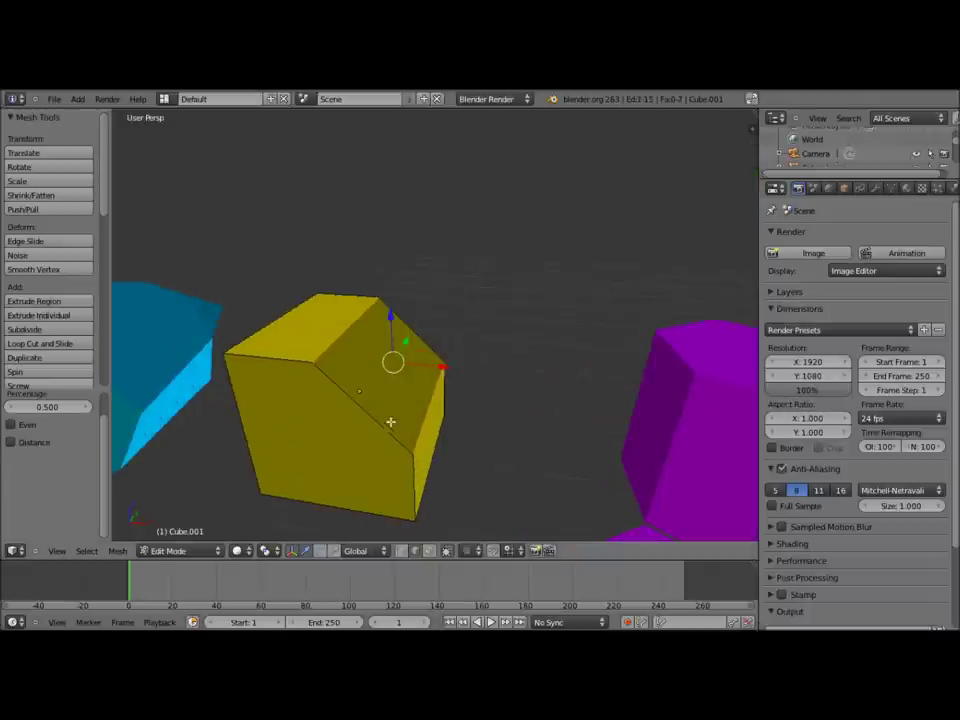
{"action": "middle_click_drag", "start_coordinate": [390, 422], "coordinate": [296, 437]}
{"action": "mouse_move", "coordinate": [274, 364]}
{"action": "middle_mouse_down"}
{"action": "mouse_move", "coordinate": [334, 340]}
{"action": "mouse_move", "coordinate": [311, 379]}
{"action": "mouse_move", "coordinate": [300, 379]}
{"action": "mouse_move", "coordinate": [322, 377]}
{"action": "middle_mouse_up"}
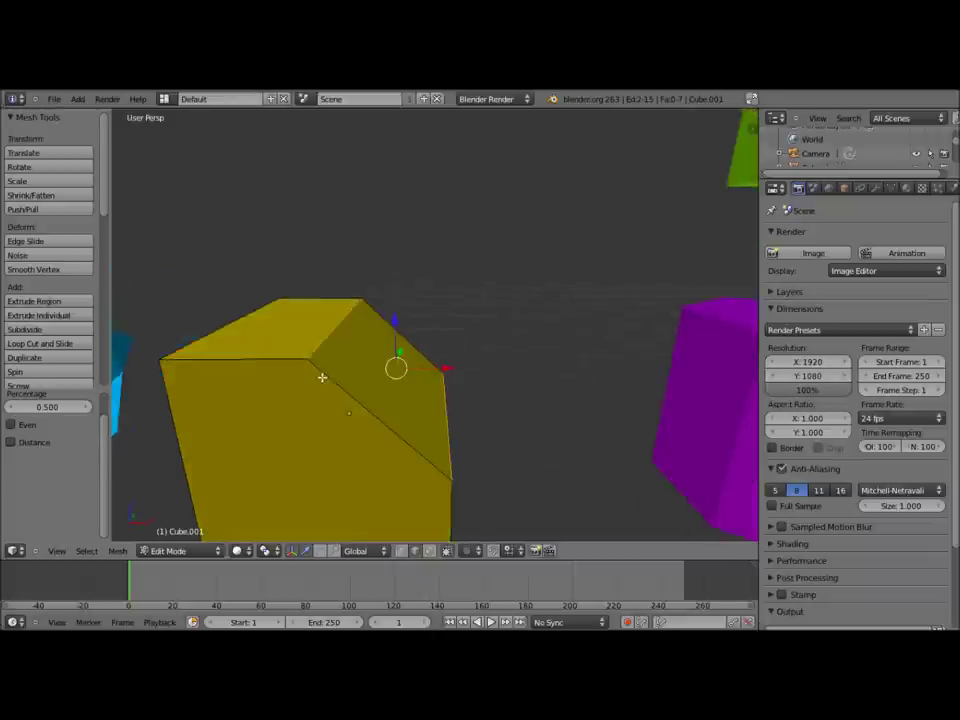
{"action": "scroll", "coordinate": [322, 377], "scroll_direction": "down", "scroll_amount": 3}
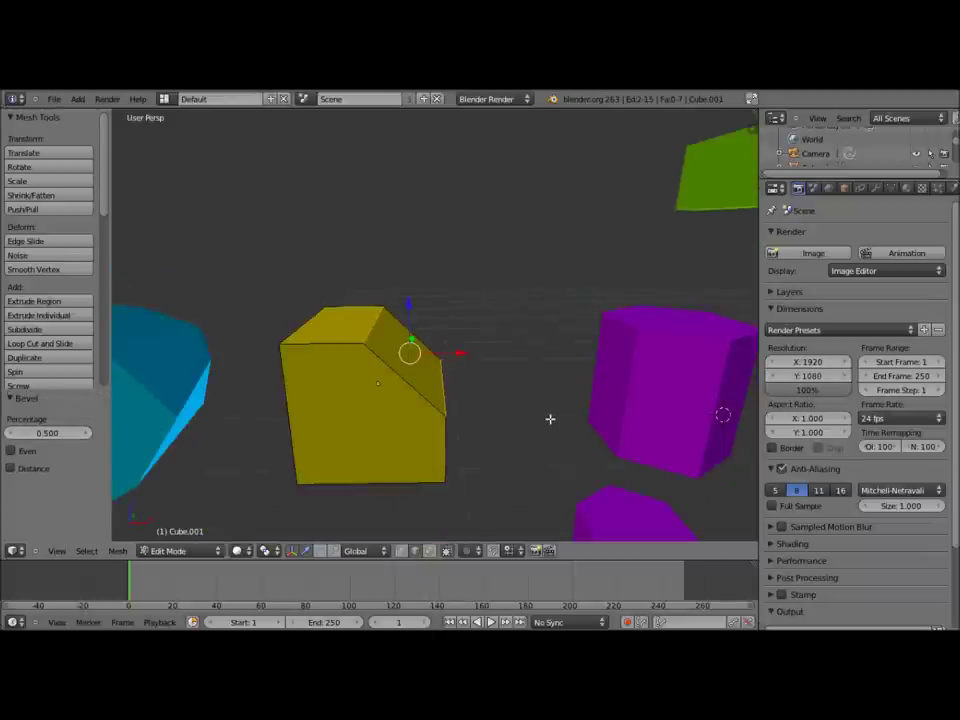
{"action": "middle_click_drag", "start_coordinate": [550, 419], "coordinate": [479, 408]}
{"action": "middle_click_drag", "start_coordinate": [324, 444], "coordinate": [152, 437]}
{"action": "mouse_move", "coordinate": [45, 435]}
{"action": "left_mouse_down"}
{"action": "mouse_move", "coordinate": [60, 435]}
{"action": "mouse_move", "coordinate": [4, 437]}
{"action": "left_mouse_up"}
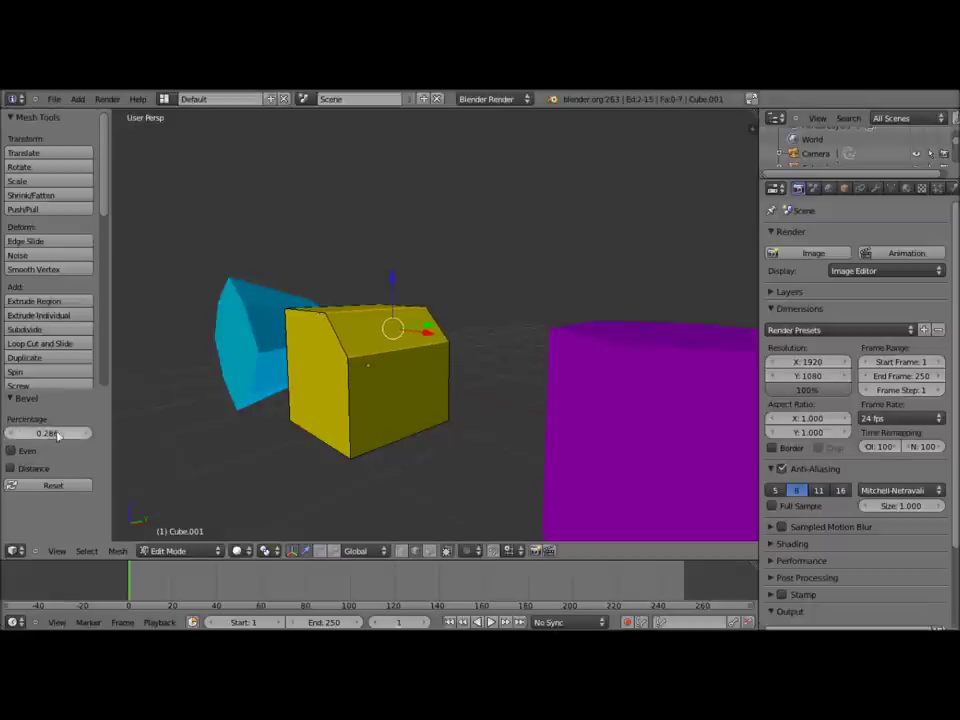
{"action": "left_click_drag", "start_coordinate": [62, 438], "coordinate": [32, 438]}
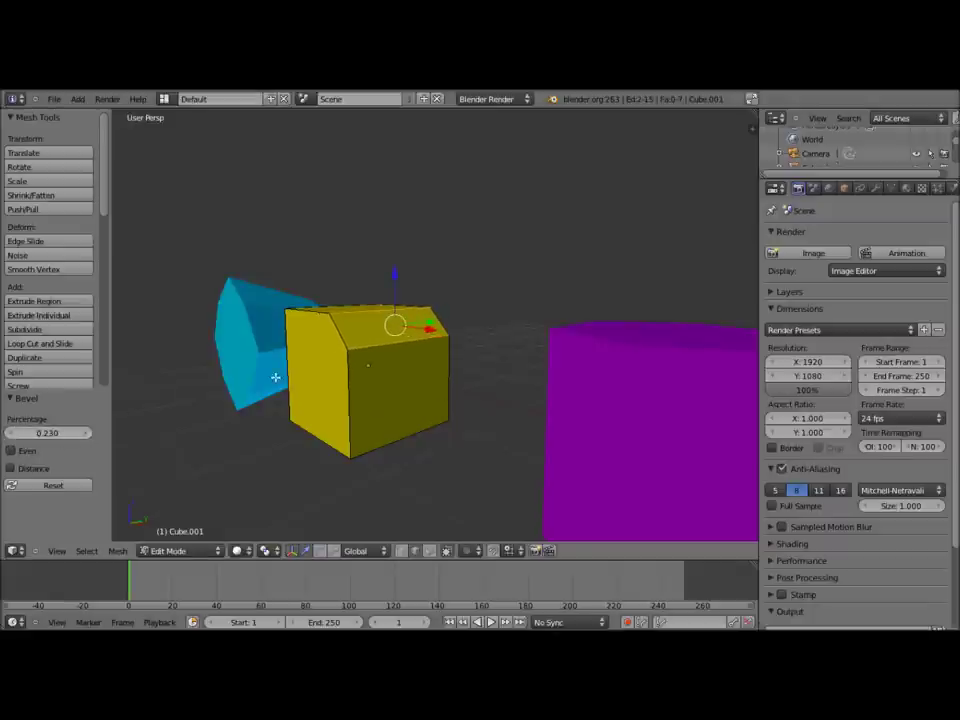
{"action": "middle_click_drag", "start_coordinate": [275, 377], "coordinate": [320, 371]}
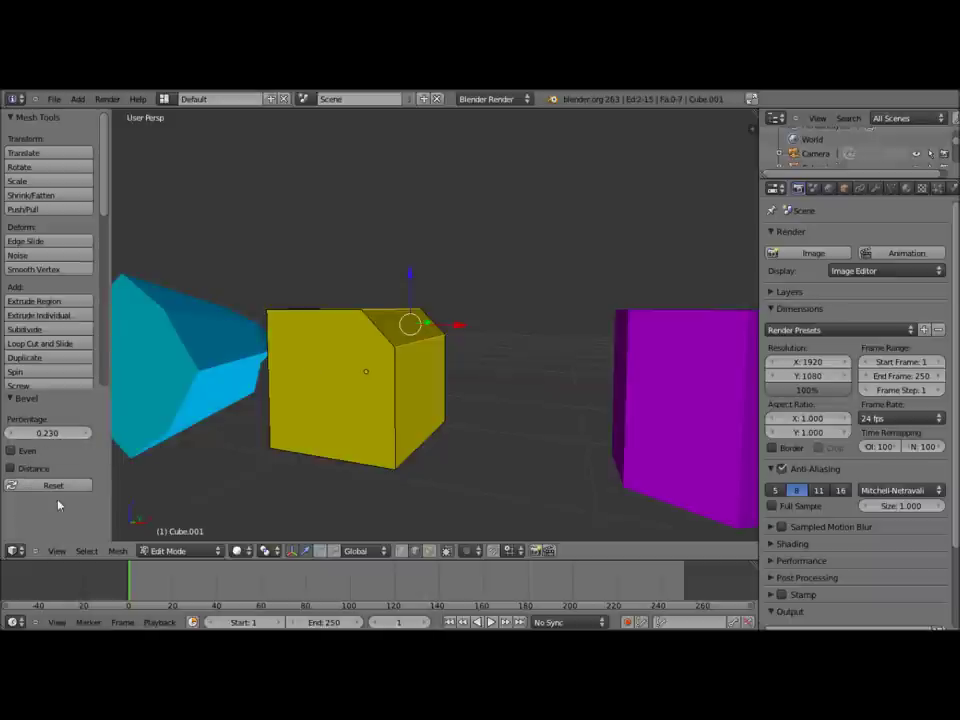
{"action": "middle_click_drag", "start_coordinate": [473, 456], "coordinate": [459, 517]}
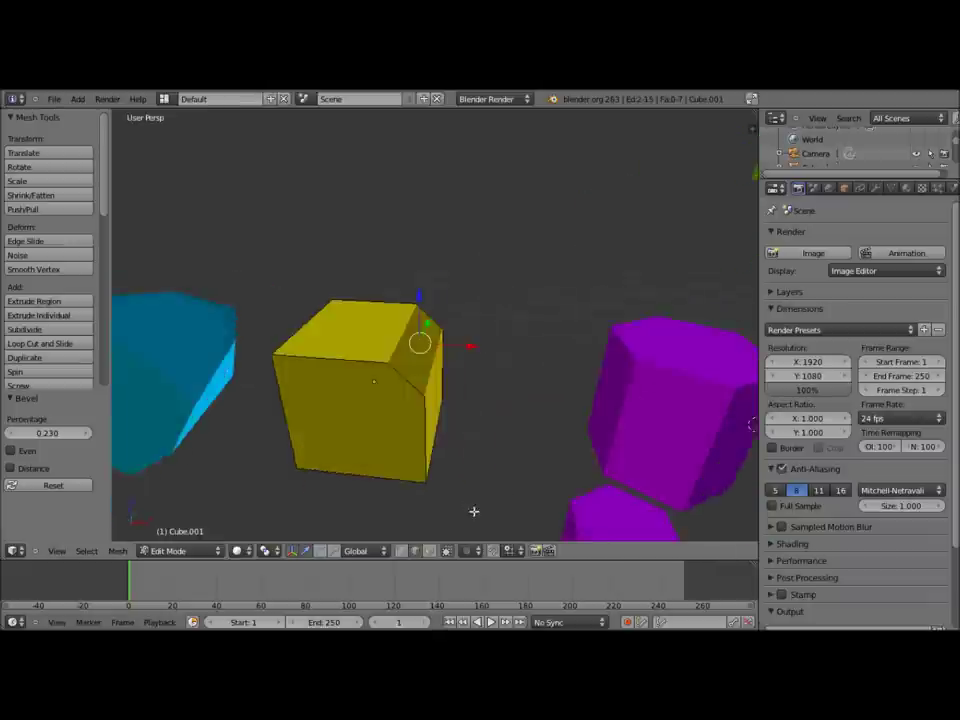
{"action": "mouse_move", "coordinate": [356, 385]}
{"action": "middle_mouse_down"}
{"action": "mouse_move", "coordinate": [399, 341]}
{"action": "mouse_move", "coordinate": [400, 315]}
{"action": "middle_mouse_up"}
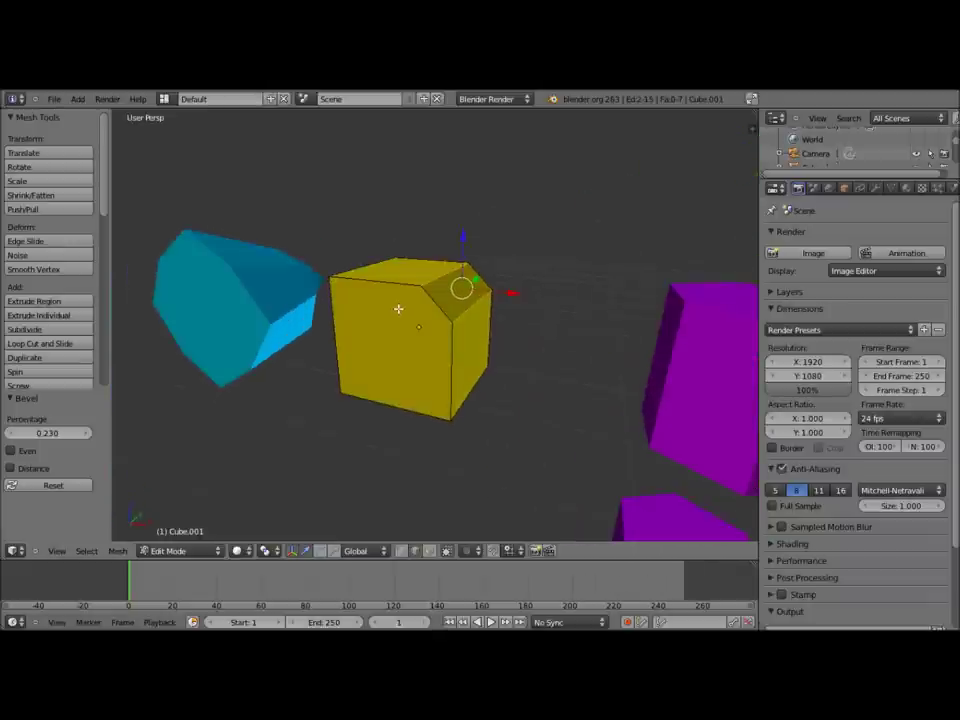
Step: Orbit around the scene back to the yellow cube and start the Knife tool on it
{"action": "middle_click_drag", "start_coordinate": [440, 343], "coordinate": [398, 382]}
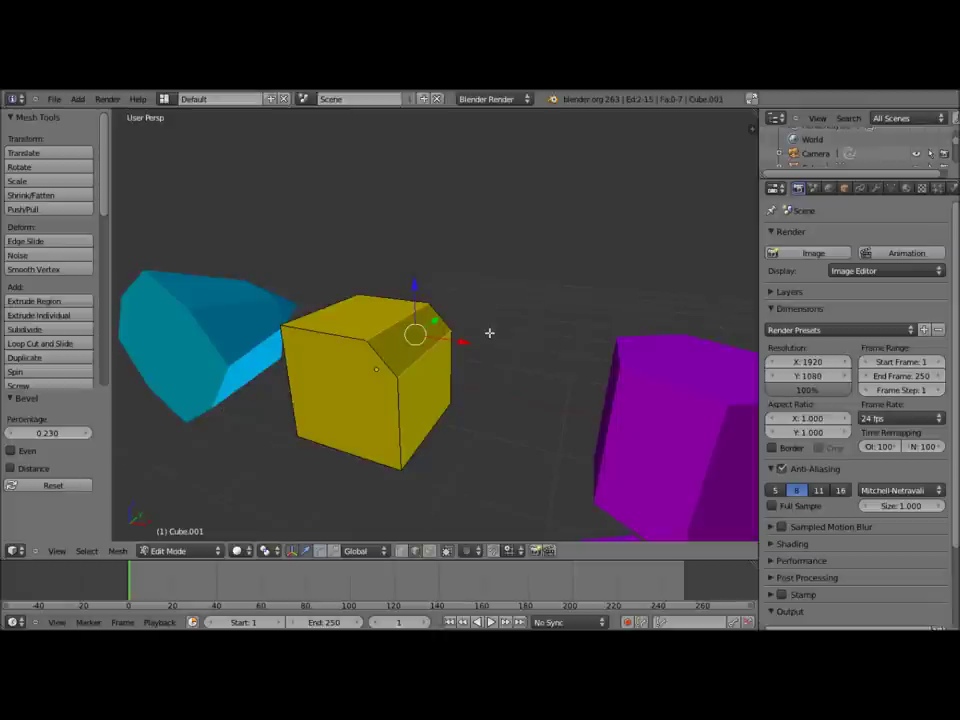
{"action": "middle_click_drag", "start_coordinate": [489, 332], "coordinate": [471, 321]}
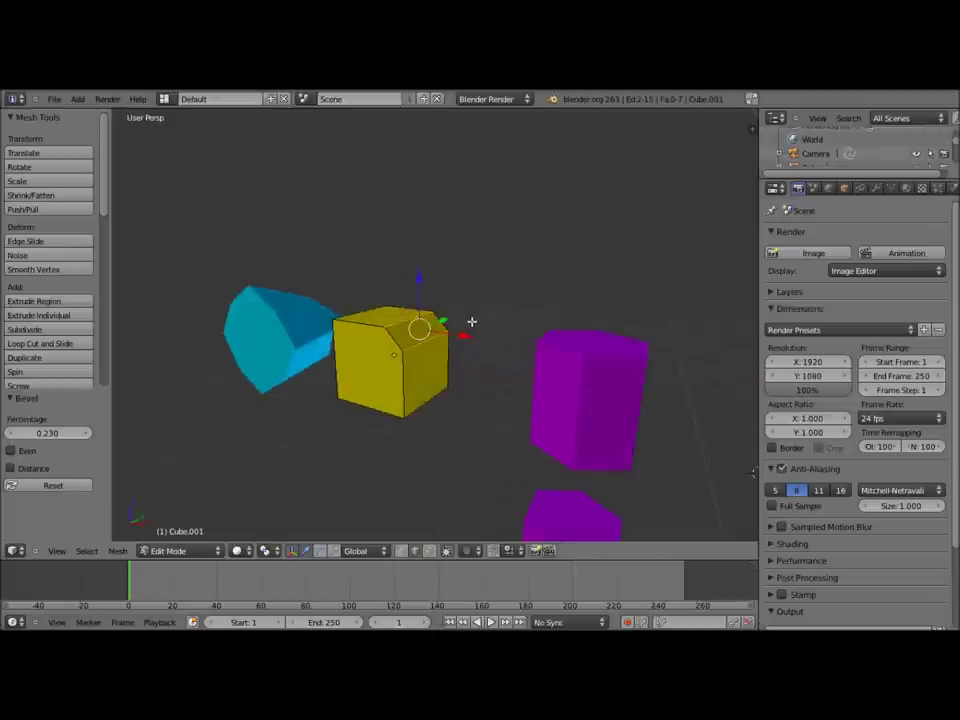
{"action": "mouse_move", "coordinate": [521, 381]}
{"action": "middle_mouse_down"}
{"action": "mouse_move", "coordinate": [546, 393]}
{"action": "mouse_move", "coordinate": [347, 206]}
{"action": "mouse_move", "coordinate": [396, 231]}
{"action": "mouse_move", "coordinate": [425, 337]}
{"action": "middle_mouse_up"}
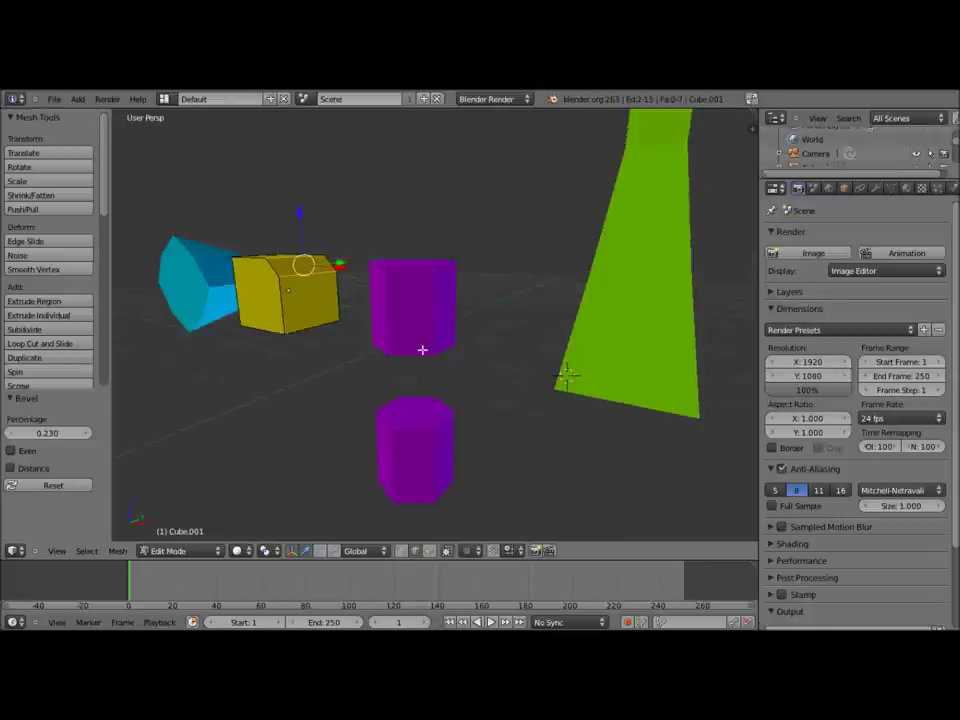
{"action": "mouse_move", "coordinate": [300, 369]}
{"action": "middle_mouse_down"}
{"action": "mouse_move", "coordinate": [356, 386]}
{"action": "mouse_move", "coordinate": [366, 431]}
{"action": "mouse_move", "coordinate": [405, 422]}
{"action": "middle_mouse_up"}
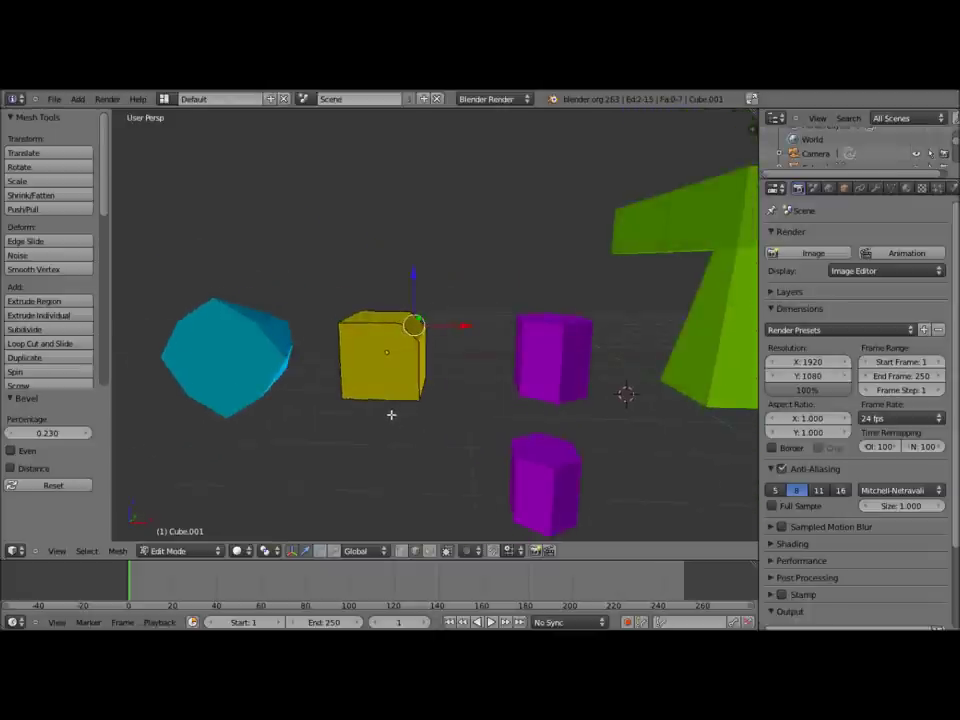
{"action": "middle_click_drag", "start_coordinate": [393, 376], "coordinate": [390, 388]}
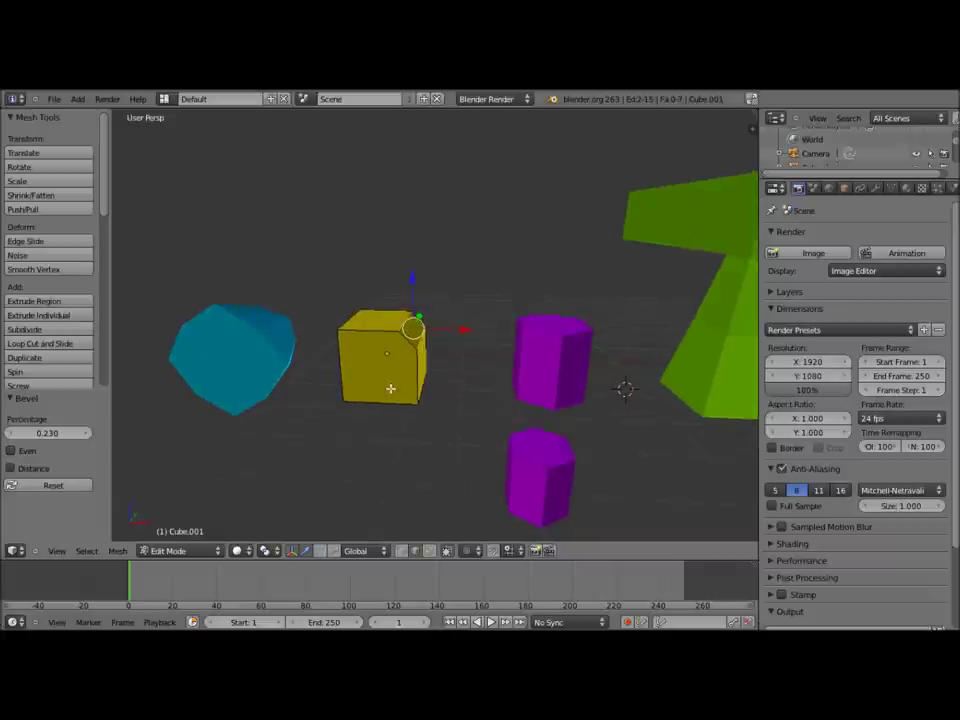
{"action": "key", "text": "k"}
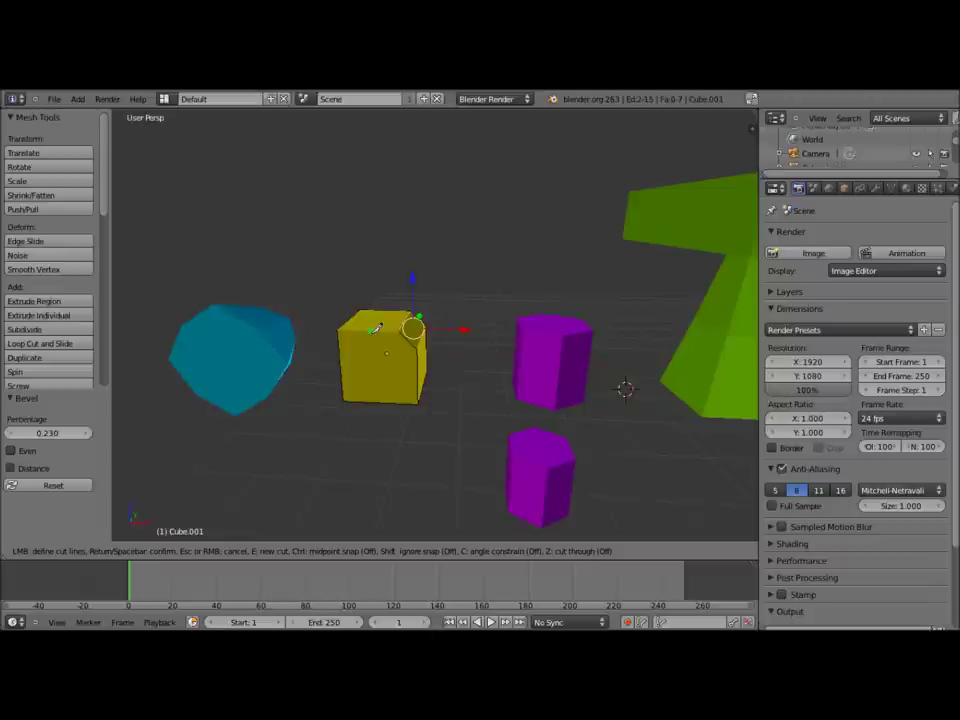
Step: Cut a vertical knife line down the yellow cube's front face, top edge to bottom edge
{"action": "left_click", "coordinate": [375, 328]}
{"action": "left_click", "coordinate": [397, 396]}
{"action": "key", "text": "Return"}
{"action": "scroll", "coordinate": [372, 382], "scroll_direction": "up", "scroll_amount": 5}
{"action": "middle_click_drag", "start_coordinate": [372, 382], "coordinate": [454, 279]}
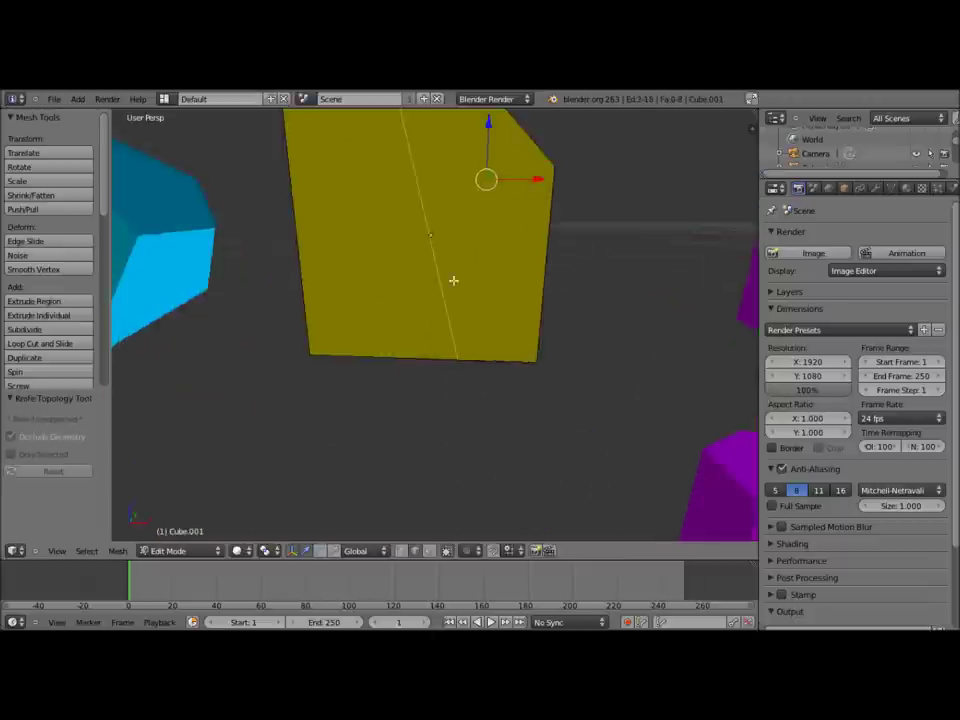
{"action": "right_click", "coordinate": [445, 312]}
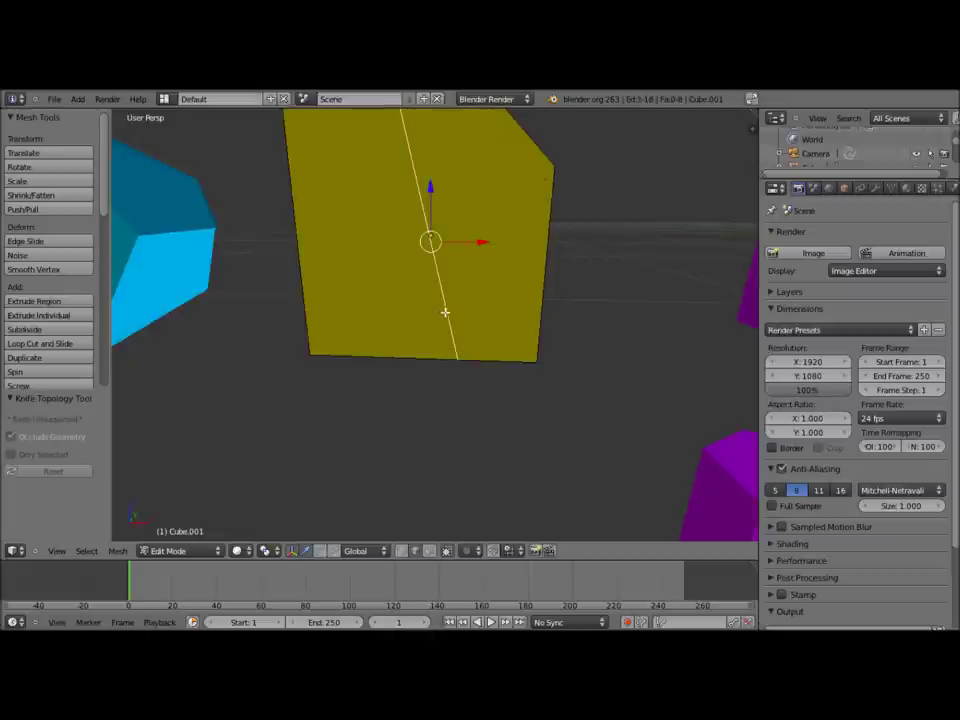
{"action": "middle_click_drag", "start_coordinate": [447, 309], "coordinate": [439, 326]}
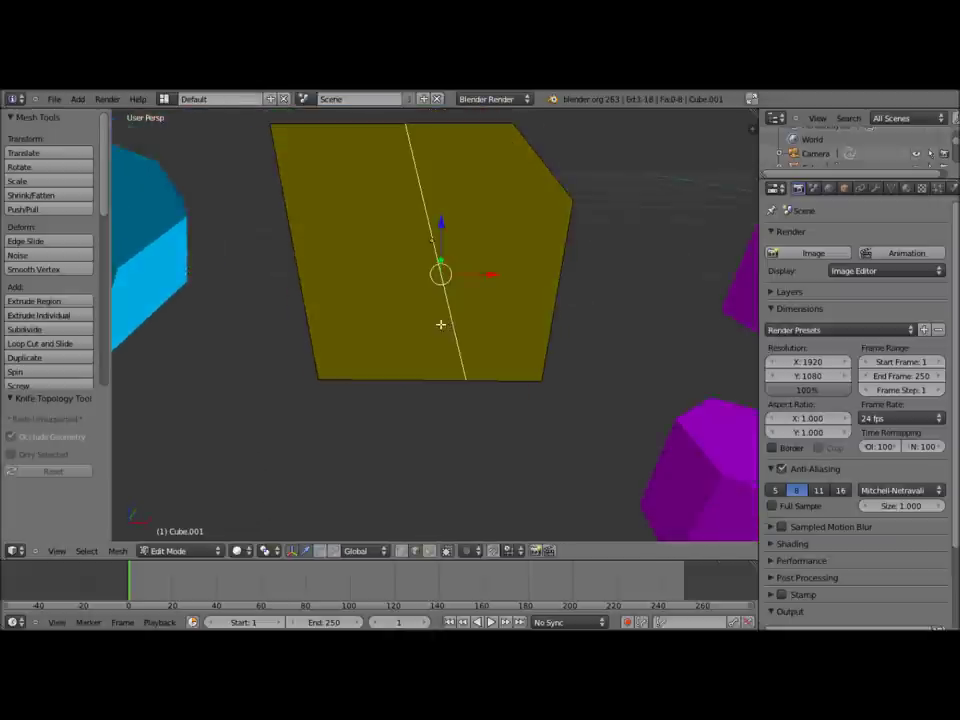
{"action": "mouse_move", "coordinate": [528, 229]}
{"action": "middle_mouse_down"}
{"action": "mouse_move", "coordinate": [469, 309]}
{"action": "mouse_move", "coordinate": [439, 384]}
{"action": "mouse_move", "coordinate": [375, 364]}
{"action": "mouse_move", "coordinate": [492, 297]}
{"action": "mouse_move", "coordinate": [364, 345]}
{"action": "middle_mouse_up"}
{"action": "mouse_move", "coordinate": [456, 158]}
{"action": "middle_mouse_down"}
{"action": "mouse_move", "coordinate": [465, 321]}
{"action": "mouse_move", "coordinate": [324, 150]}
{"action": "mouse_move", "coordinate": [596, 287]}
{"action": "mouse_move", "coordinate": [569, 271]}
{"action": "middle_mouse_up"}
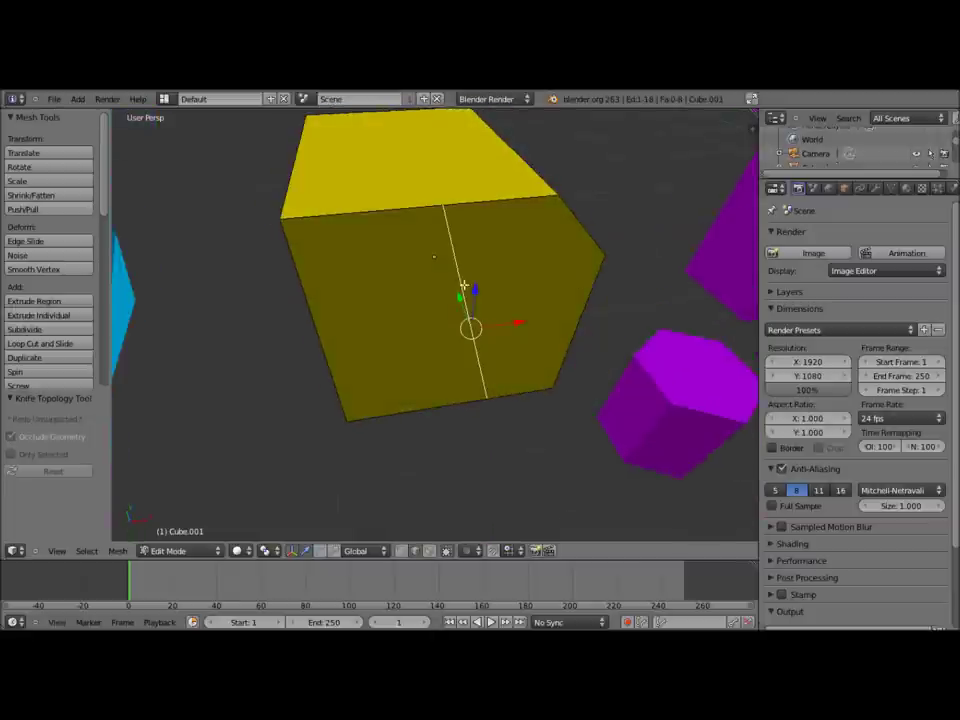
{"action": "mouse_move", "coordinate": [662, 407]}
{"action": "middle_mouse_down"}
{"action": "mouse_move", "coordinate": [480, 390]}
{"action": "mouse_move", "coordinate": [484, 343]}
{"action": "middle_mouse_up"}
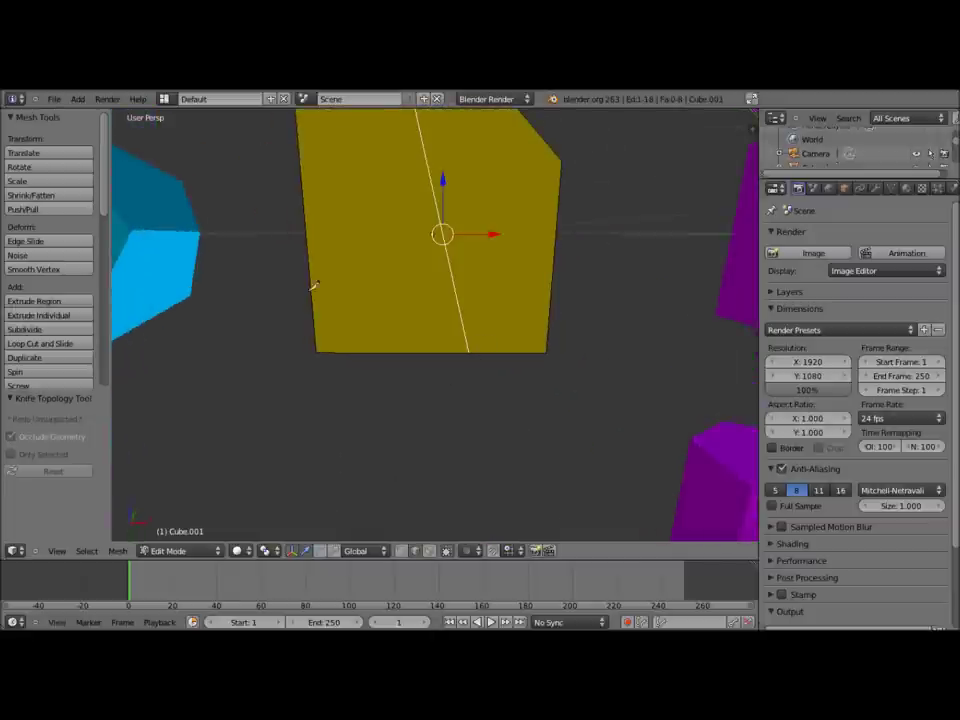
Step: Make a jagged five-point knife cut on the front face, then undo it
{"action": "key", "text": "k"}
{"action": "left_click", "coordinate": [308, 257]}
{"action": "left_click", "coordinate": [351, 206]}
{"action": "left_click", "coordinate": [412, 249]}
{"action": "left_click", "coordinate": [422, 319]}
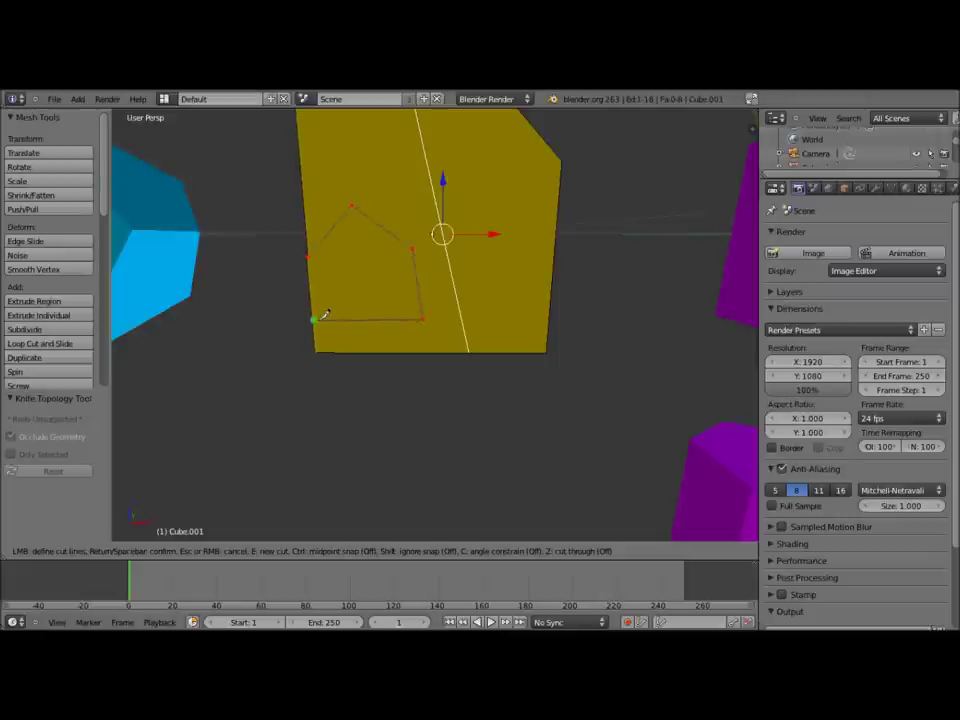
{"action": "left_click", "coordinate": [314, 319]}
{"action": "key", "text": "Return"}
{"action": "mouse_move", "coordinate": [296, 281]}
{"action": "middle_mouse_down"}
{"action": "mouse_move", "coordinate": [357, 289]}
{"action": "mouse_move", "coordinate": [356, 302]}
{"action": "mouse_move", "coordinate": [321, 294]}
{"action": "mouse_move", "coordinate": [381, 319]}
{"action": "mouse_move", "coordinate": [350, 291]}
{"action": "mouse_move", "coordinate": [417, 341]}
{"action": "mouse_move", "coordinate": [364, 274]}
{"action": "mouse_move", "coordinate": [388, 285]}
{"action": "middle_mouse_up"}
{"action": "key", "text": "ctrl+z"}
Step: Add two short knife cuts on the front face beside the vertical cut
{"action": "key", "text": "k"}
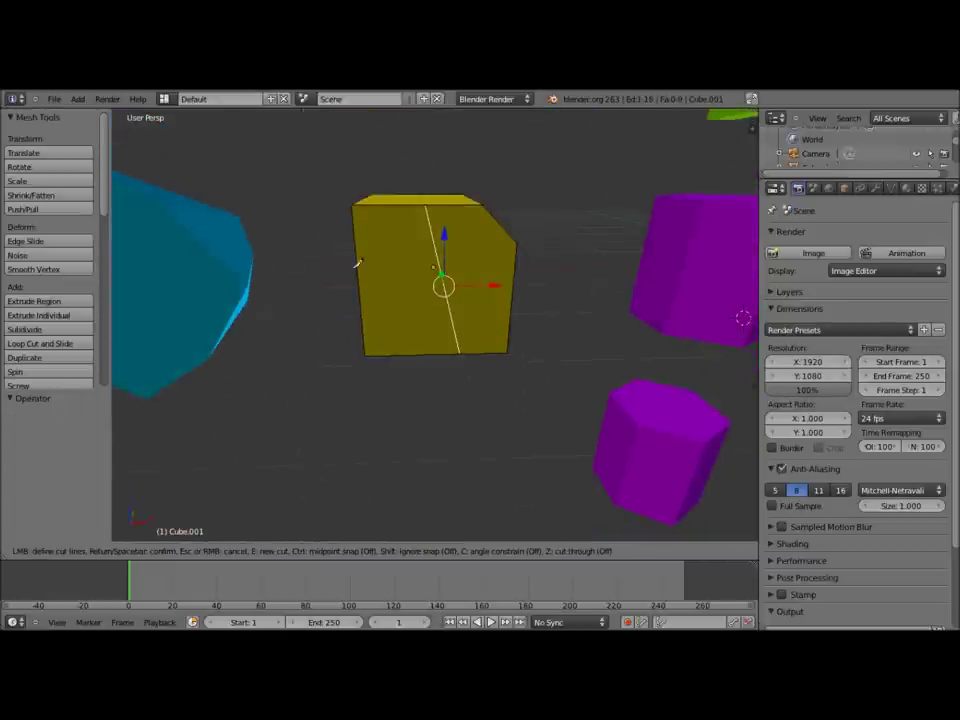
{"action": "left_click", "coordinate": [365, 325]}
{"action": "left_click", "coordinate": [414, 324]}
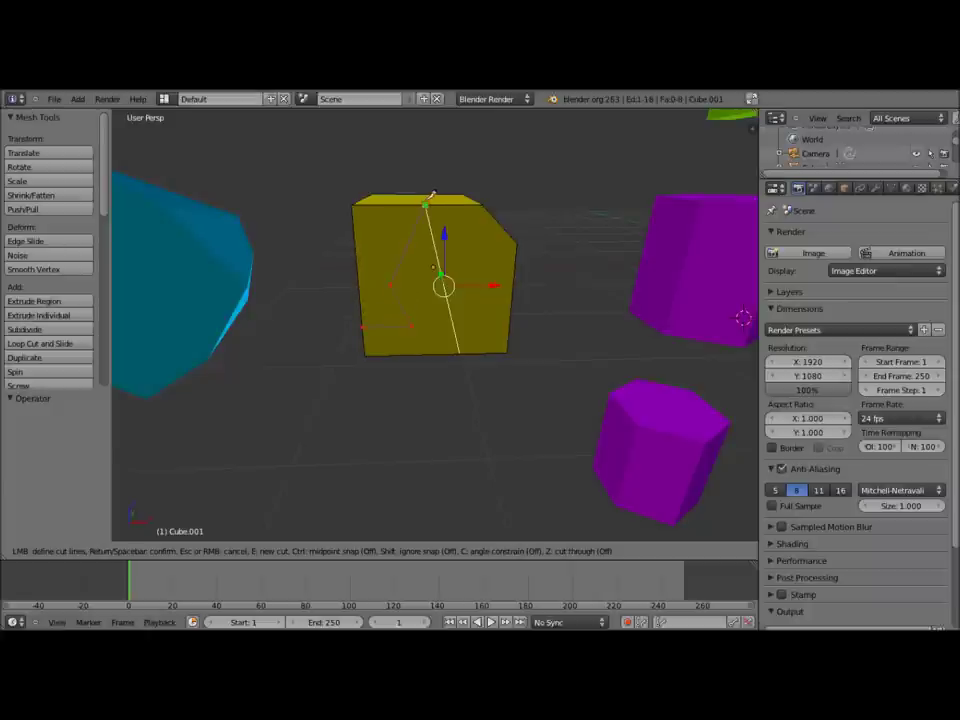
{"action": "key", "text": "Return"}
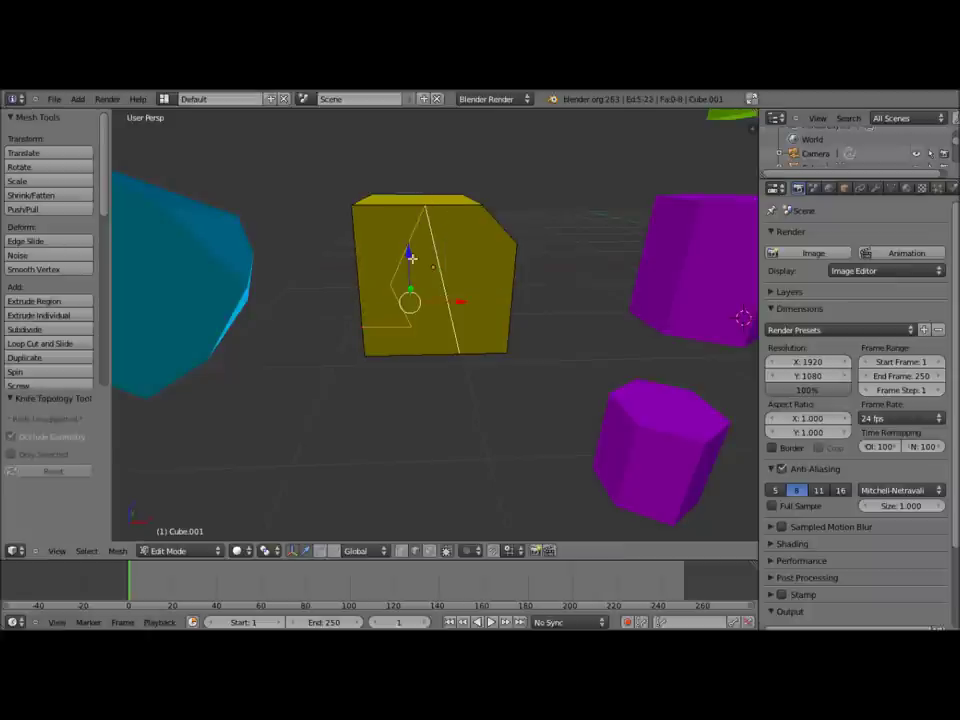
{"action": "middle_click_drag", "start_coordinate": [411, 257], "coordinate": [432, 285]}
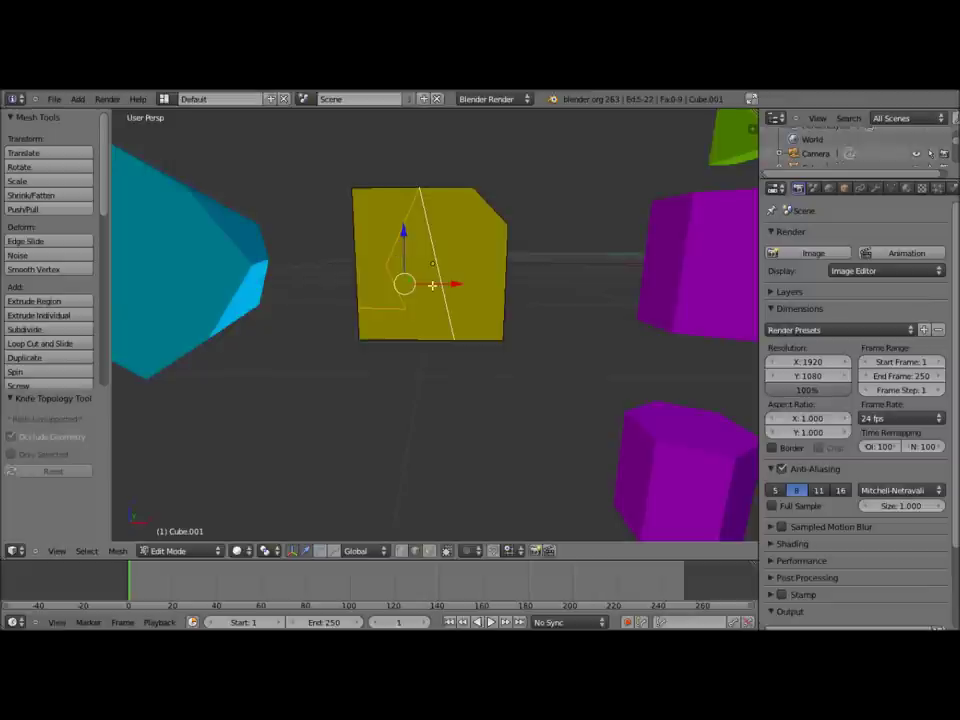
{"action": "key", "text": "k"}
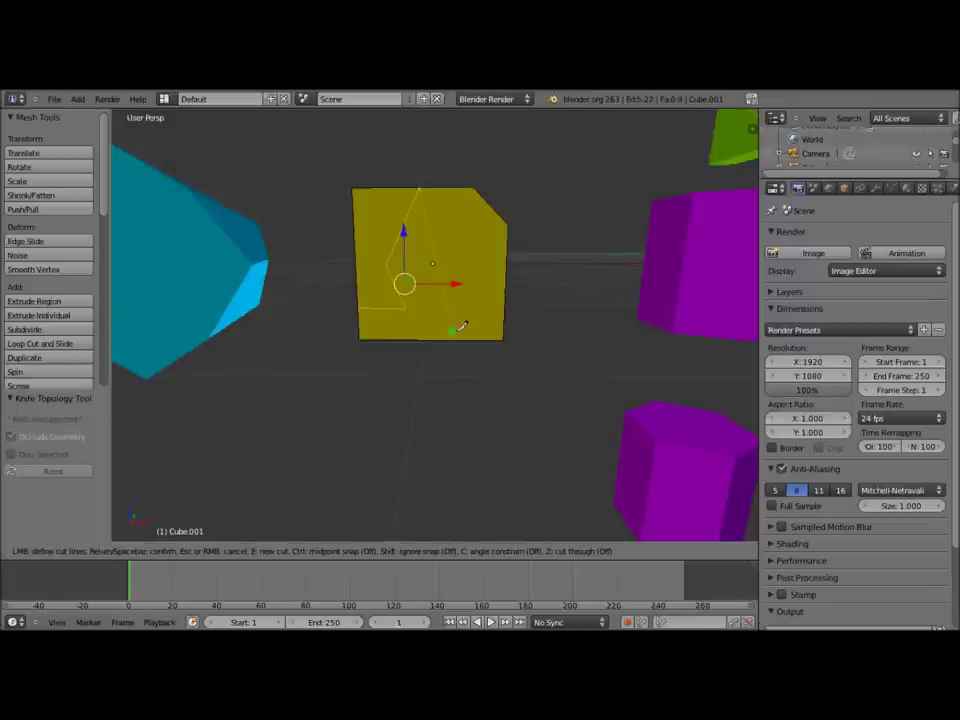
{"action": "left_click", "coordinate": [430, 308]}
{"action": "left_click", "coordinate": [422, 255]}
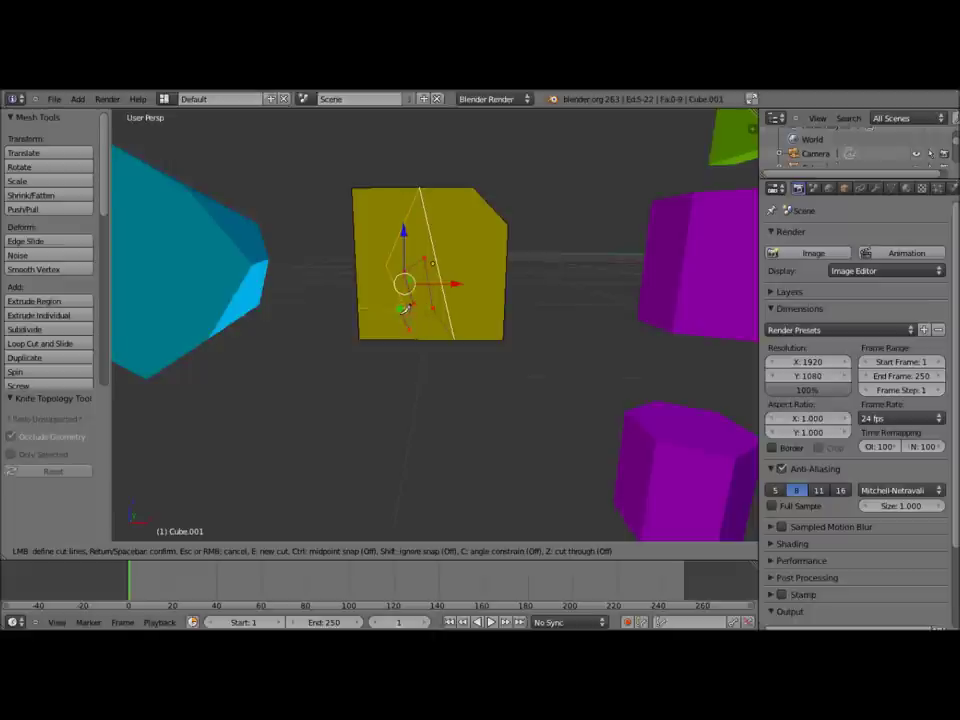
{"action": "key", "text": "Return"}
Step: Exit the yellow cube's Edit Mode, select the upper purple cylinder and Tab into its mesh
{"action": "mouse_move", "coordinate": [408, 306]}
{"action": "middle_mouse_down"}
{"action": "mouse_move", "coordinate": [447, 328]}
{"action": "mouse_move", "coordinate": [463, 354]}
{"action": "mouse_move", "coordinate": [411, 326]}
{"action": "mouse_move", "coordinate": [431, 292]}
{"action": "mouse_move", "coordinate": [345, 321]}
{"action": "mouse_move", "coordinate": [414, 275]}
{"action": "middle_mouse_up"}
{"action": "mouse_move", "coordinate": [454, 317]}
{"action": "middle_mouse_down"}
{"action": "mouse_move", "coordinate": [456, 294]}
{"action": "mouse_move", "coordinate": [471, 300]}
{"action": "mouse_move", "coordinate": [443, 319]}
{"action": "middle_mouse_up"}
{"action": "mouse_move", "coordinate": [596, 283]}
{"action": "middle_mouse_down"}
{"action": "mouse_move", "coordinate": [381, 221]}
{"action": "mouse_move", "coordinate": [470, 241]}
{"action": "middle_mouse_up"}
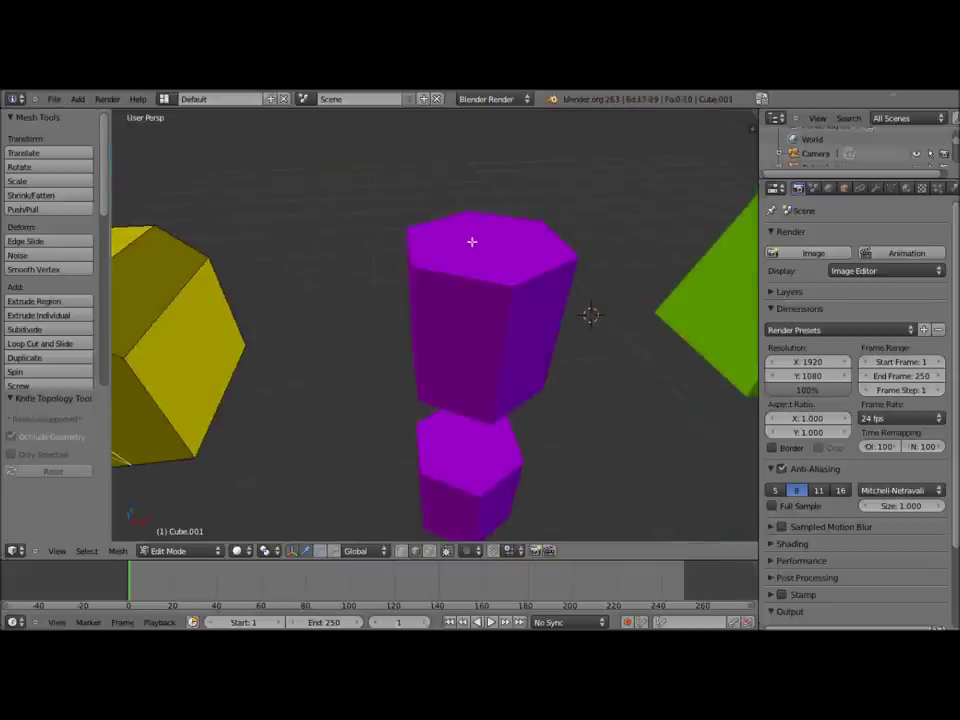
{"action": "key", "text": "Tab"}
{"action": "mouse_move", "coordinate": [369, 264]}
{"action": "middle_mouse_down"}
{"action": "mouse_move", "coordinate": [431, 266]}
{"action": "mouse_move", "coordinate": [406, 277]}
{"action": "middle_mouse_up"}
{"action": "right_click", "coordinate": [441, 263]}
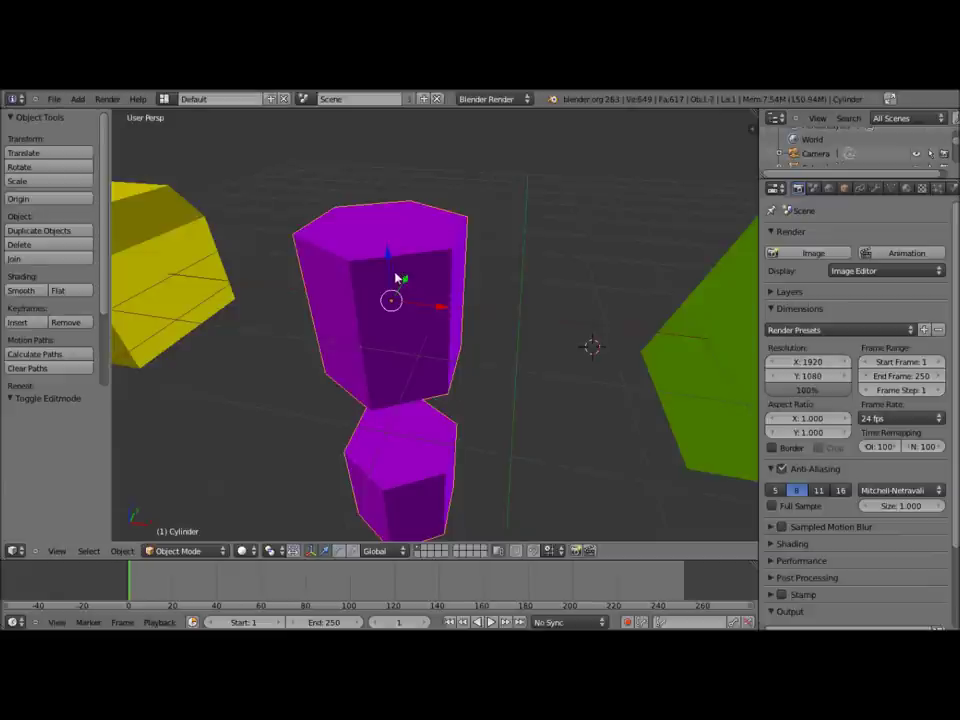
{"action": "key", "text": "Tab"}
{"action": "mouse_move", "coordinate": [418, 334]}
{"action": "middle_mouse_down"}
{"action": "mouse_move", "coordinate": [426, 364]}
{"action": "mouse_move", "coordinate": [391, 329]}
{"action": "mouse_move", "coordinate": [377, 354]}
{"action": "middle_mouse_up"}
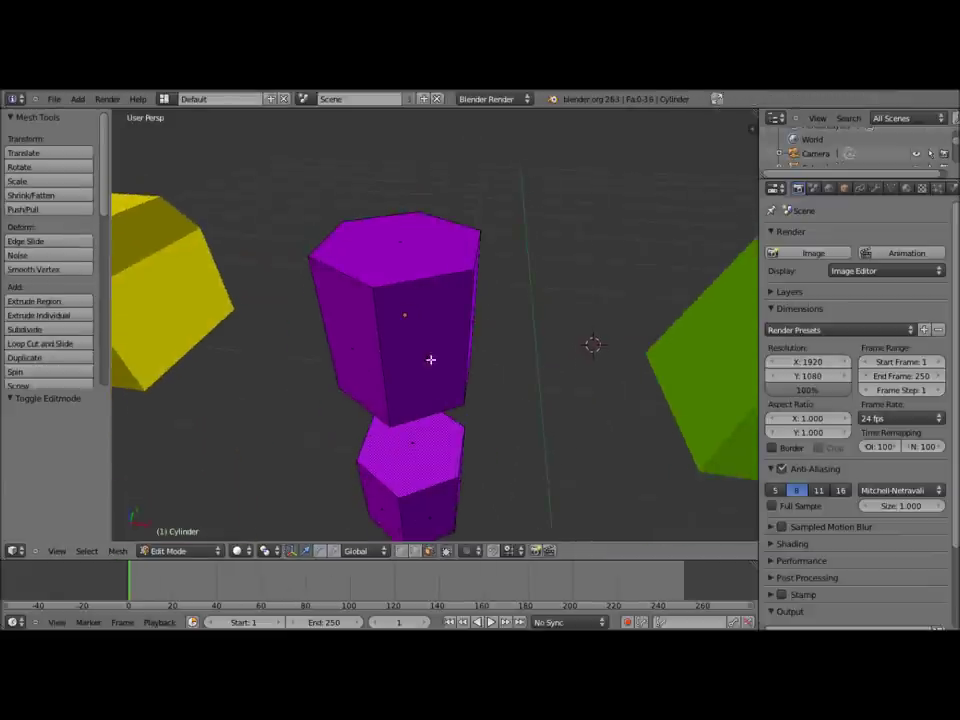
Step: Inset the upper cylinder's top face with thickness 0.4680 and depth 0.7158
{"action": "right_click", "coordinate": [414, 272]}
{"action": "mouse_move", "coordinate": [478, 221]}
{"action": "middle_mouse_down"}
{"action": "mouse_move", "coordinate": [478, 242]}
{"action": "mouse_move", "coordinate": [467, 242]}
{"action": "middle_mouse_up"}
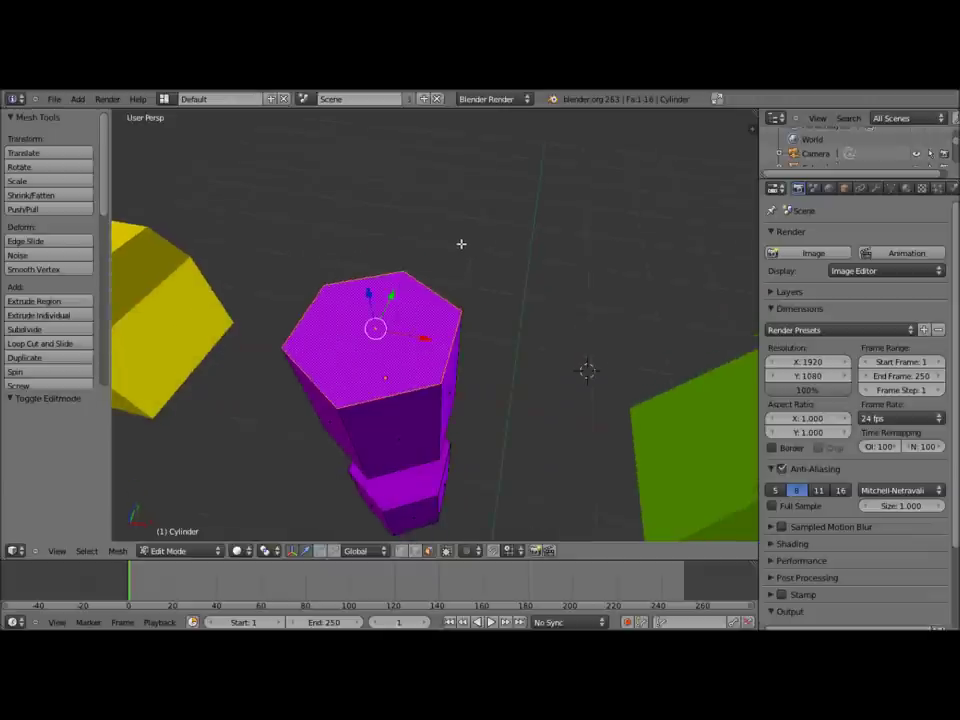
{"action": "key", "text": "ctrl+f"}
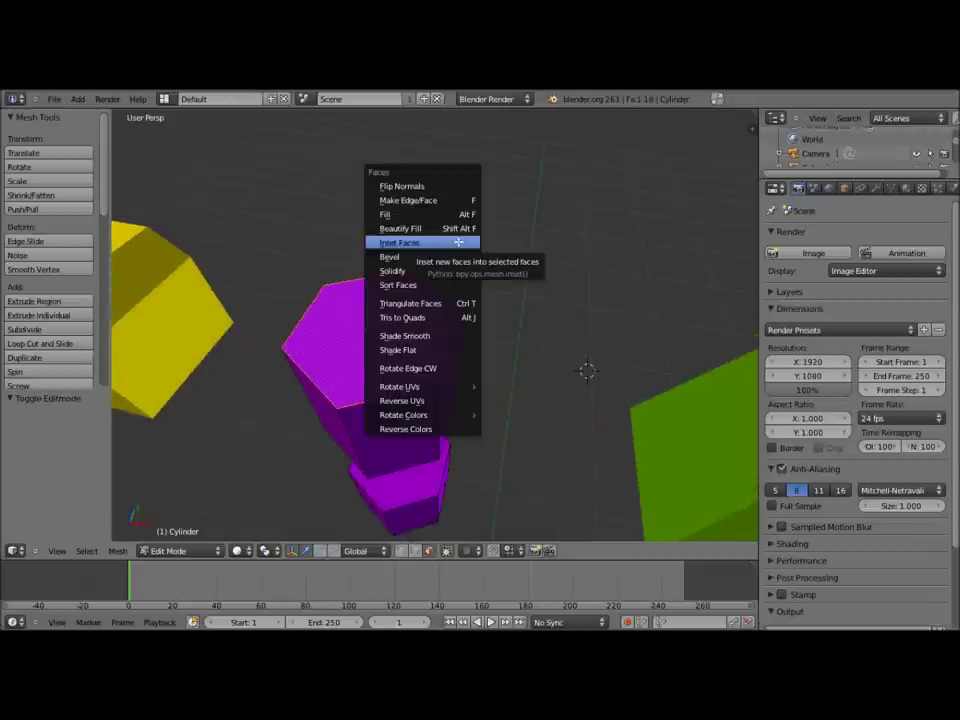
{"action": "left_click", "coordinate": [456, 242]}
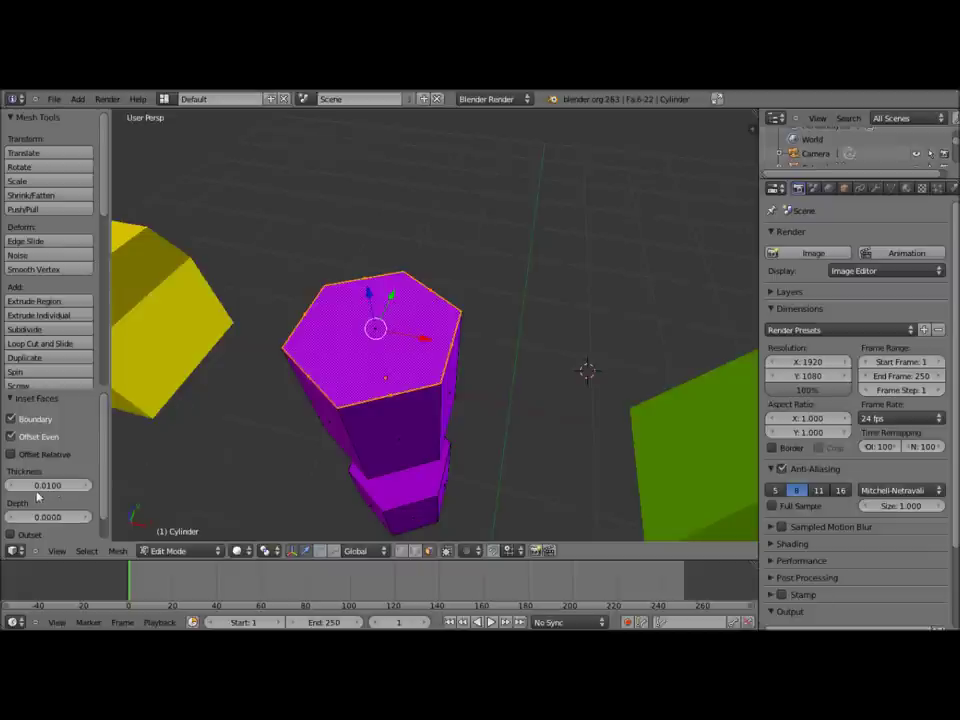
{"action": "left_click_drag", "start_coordinate": [45, 487], "coordinate": [316, 405]}
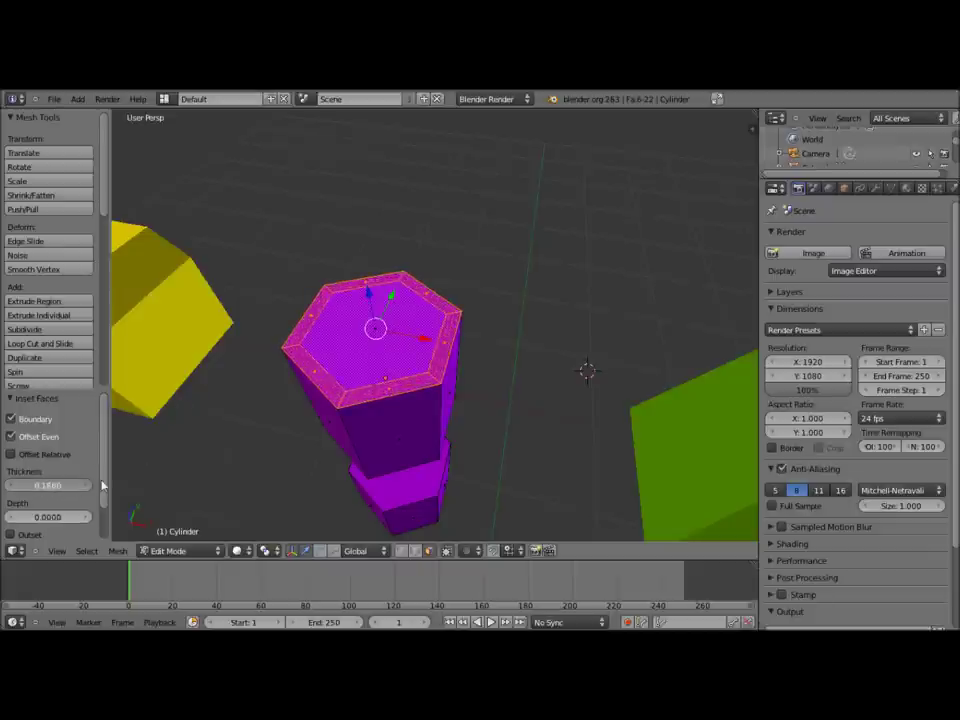
{"action": "middle_click_drag", "start_coordinate": [316, 405], "coordinate": [307, 390]}
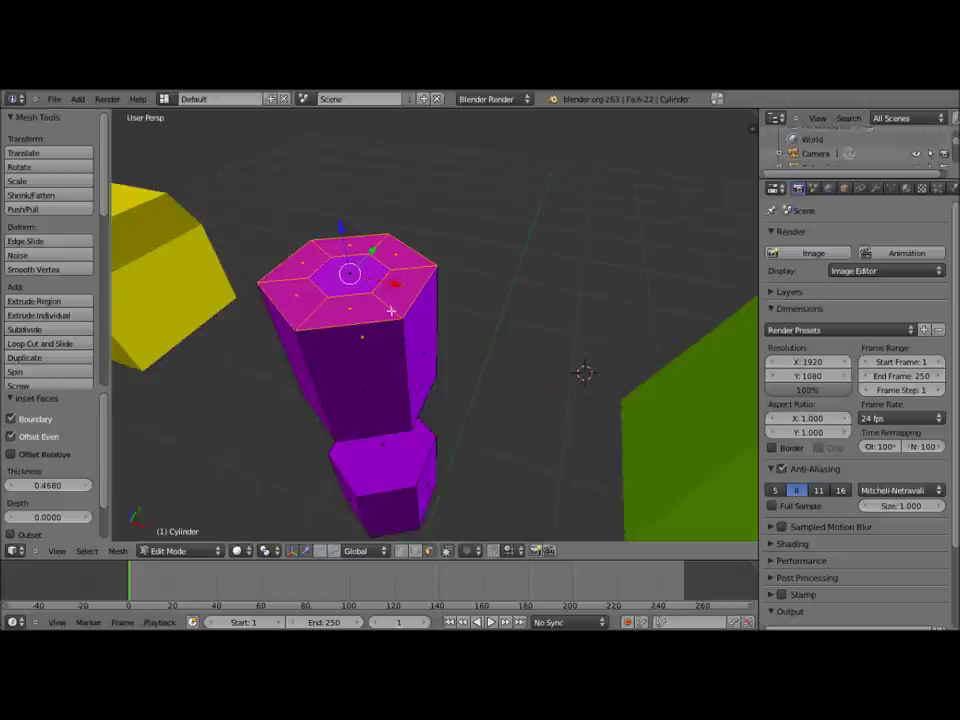
{"action": "scroll", "coordinate": [70, 460], "scroll_direction": "down", "scroll_amount": 2}
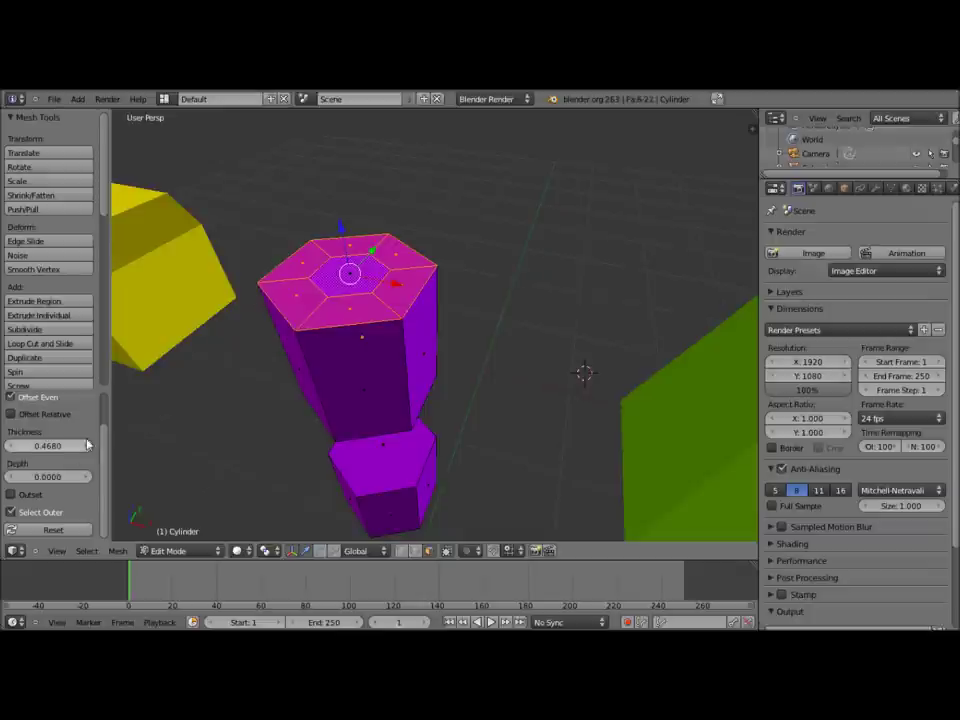
{"action": "left_click_drag", "start_coordinate": [55, 483], "coordinate": [127, 485]}
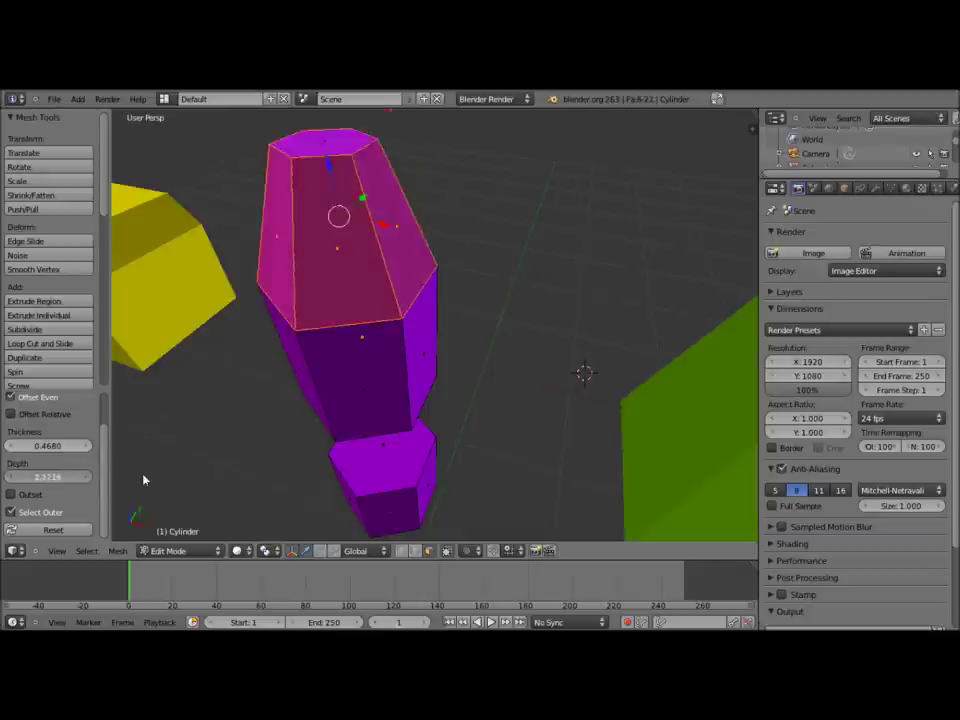
{"action": "left_click_drag", "start_coordinate": [127, 485], "coordinate": [120, 484]}
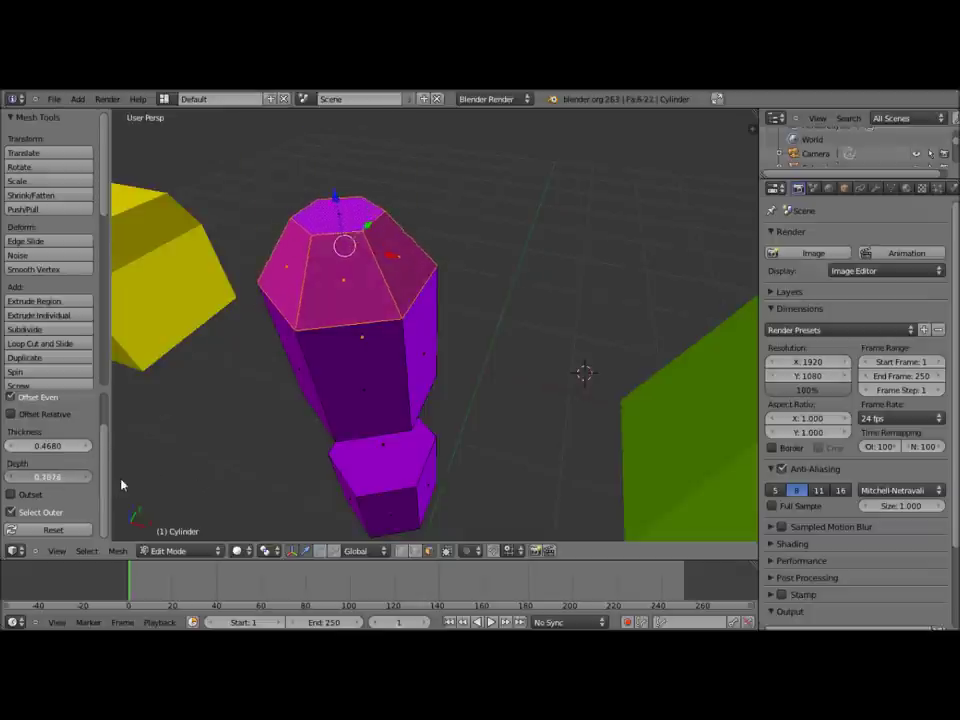
{"action": "mouse_move", "coordinate": [304, 392]}
{"action": "middle_mouse_down"}
{"action": "mouse_move", "coordinate": [335, 354]}
{"action": "mouse_move", "coordinate": [328, 386]}
{"action": "mouse_move", "coordinate": [303, 386]}
{"action": "mouse_move", "coordinate": [298, 351]}
{"action": "mouse_move", "coordinate": [343, 508]}
{"action": "middle_mouse_up"}
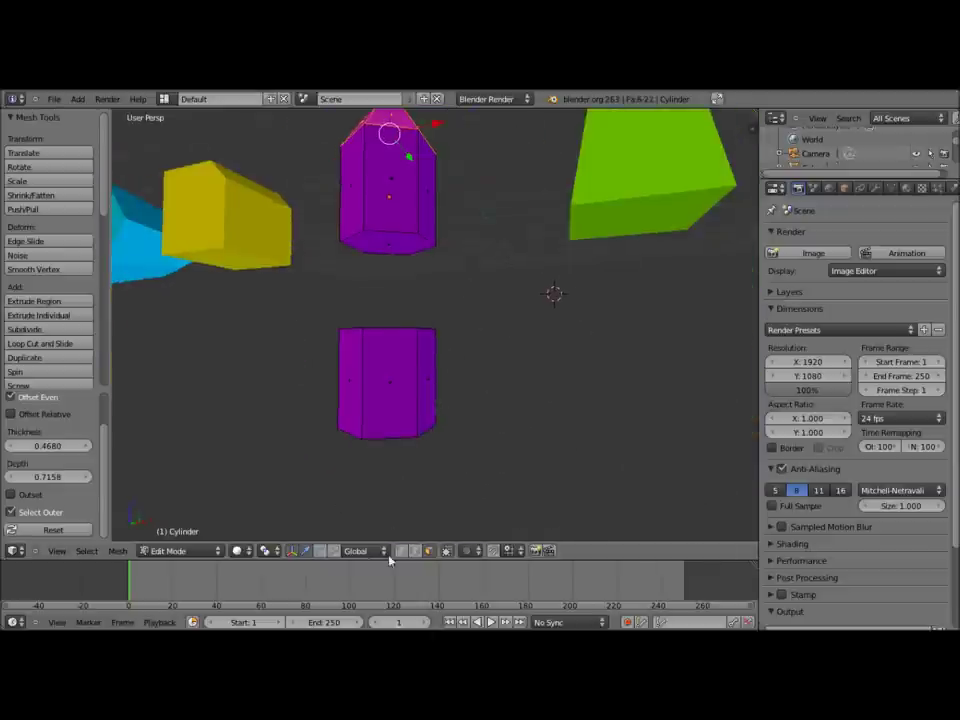
Step: Bridge the upper cylinder's bottom loop to the lower cylinder's top face, then return to Object Mode
{"action": "right_click", "coordinate": [388, 242], "text": "alt"}
{"action": "mouse_move", "coordinate": [388, 242]}
{"action": "middle_mouse_down"}
{"action": "mouse_move", "coordinate": [300, 381]}
{"action": "mouse_move", "coordinate": [311, 397]}
{"action": "middle_mouse_up"}
{"action": "right_click", "coordinate": [428, 379], "text": "shift"}
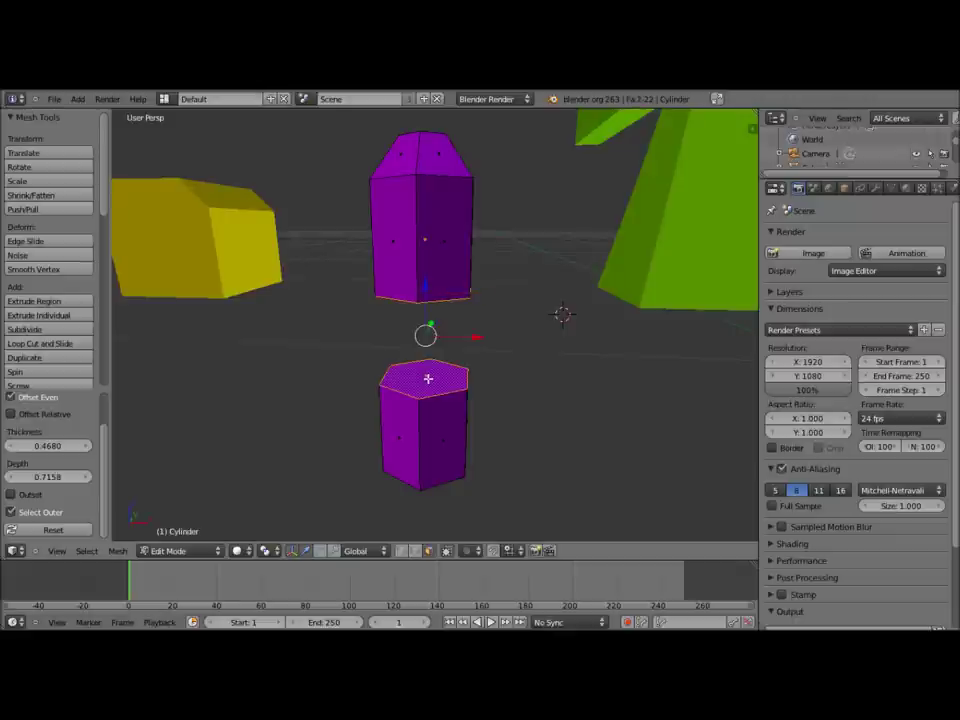
{"action": "mouse_move", "coordinate": [426, 377]}
{"action": "middle_mouse_down"}
{"action": "mouse_move", "coordinate": [390, 369]}
{"action": "mouse_move", "coordinate": [373, 352]}
{"action": "middle_mouse_up"}
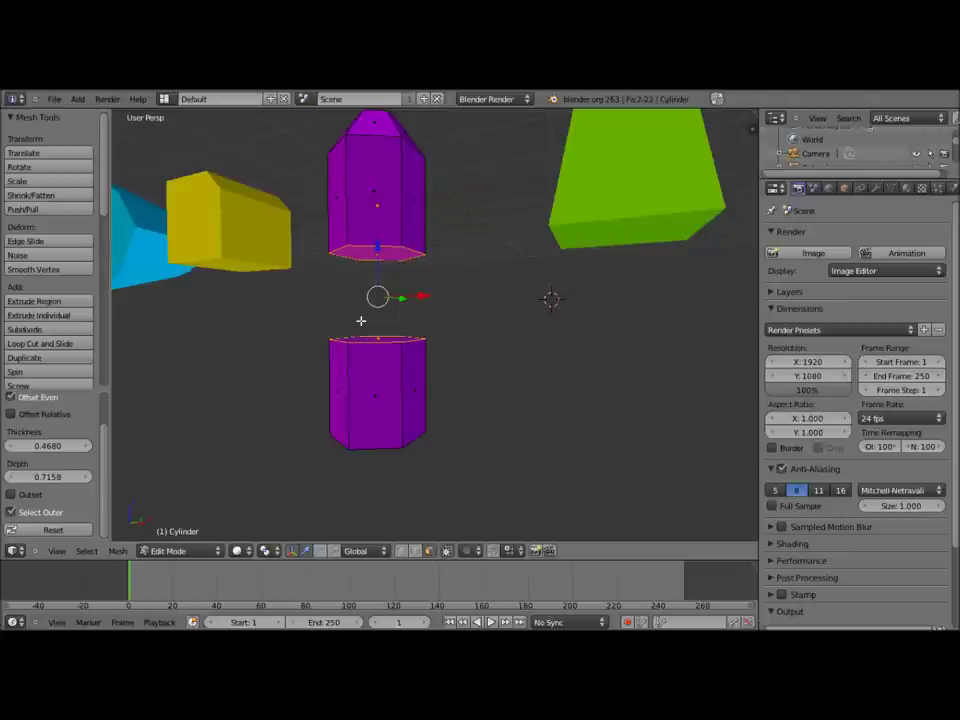
{"action": "key", "text": "ctrl+f"}
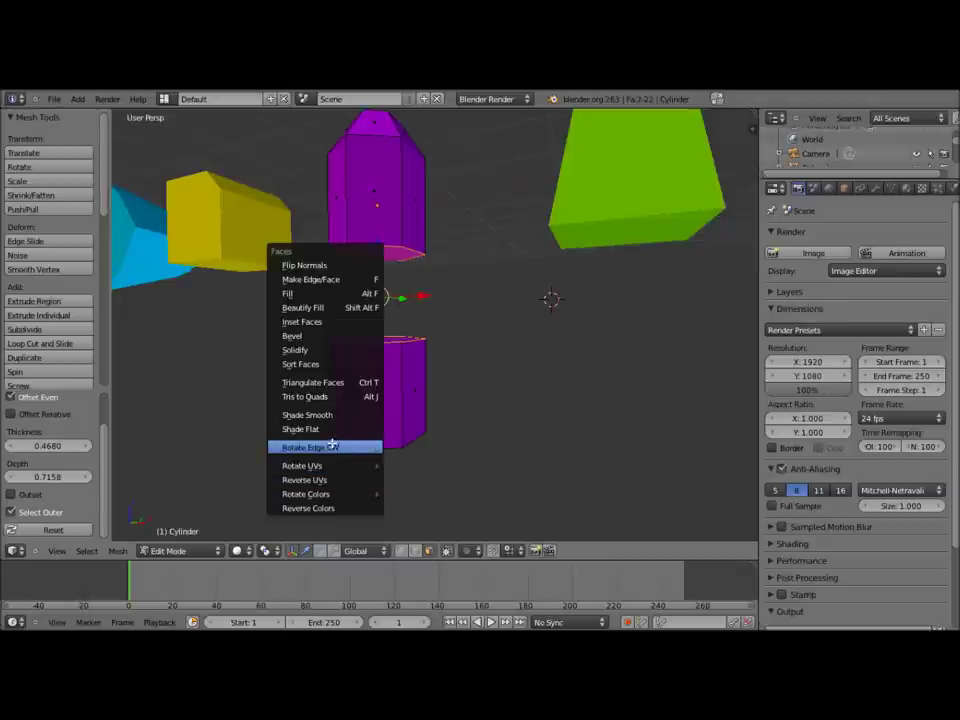
{"action": "key", "text": "ctrl+e"}
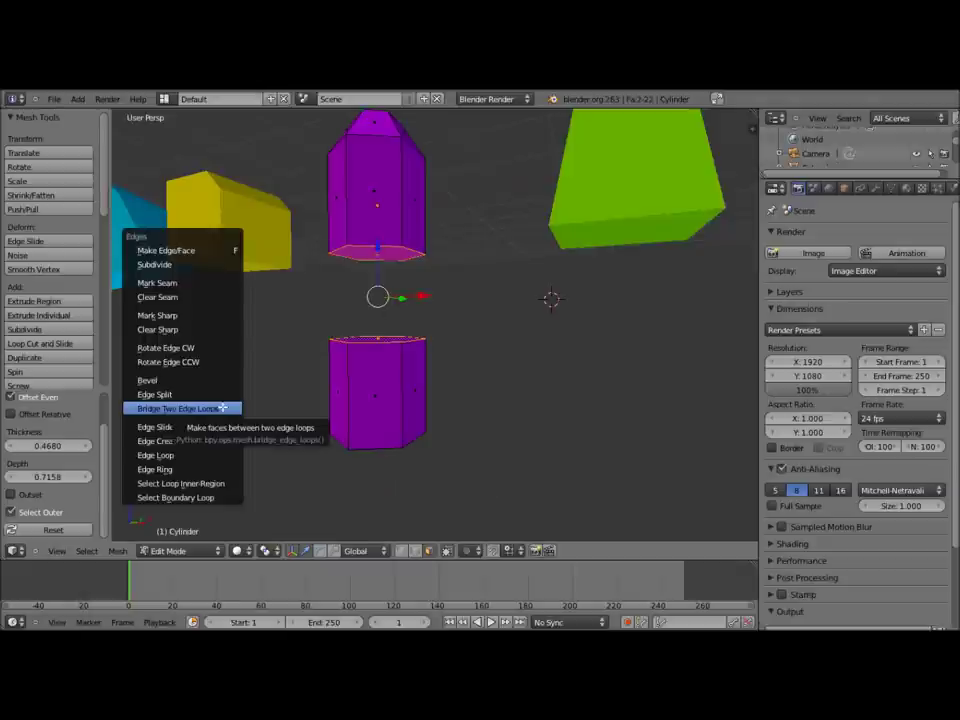
{"action": "left_click", "coordinate": [222, 408]}
{"action": "mouse_move", "coordinate": [223, 407]}
{"action": "middle_mouse_down"}
{"action": "mouse_move", "coordinate": [341, 399]}
{"action": "mouse_move", "coordinate": [253, 360]}
{"action": "mouse_move", "coordinate": [377, 389]}
{"action": "mouse_move", "coordinate": [366, 242]}
{"action": "mouse_move", "coordinate": [364, 399]}
{"action": "mouse_move", "coordinate": [421, 391]}
{"action": "mouse_move", "coordinate": [349, 398]}
{"action": "mouse_move", "coordinate": [340, 413]}
{"action": "middle_mouse_up"}
{"action": "key", "text": "Tab"}
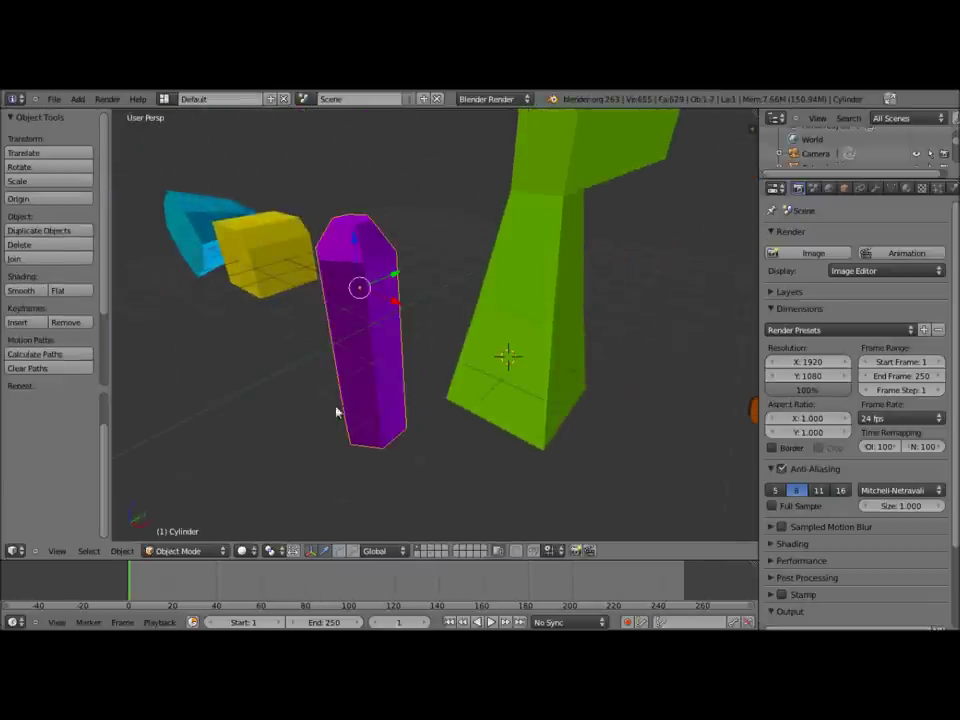
Step: Select the green arch and enter its Edit Mode
{"action": "scroll", "coordinate": [340, 400], "scroll_direction": "down", "scroll_amount": 3}
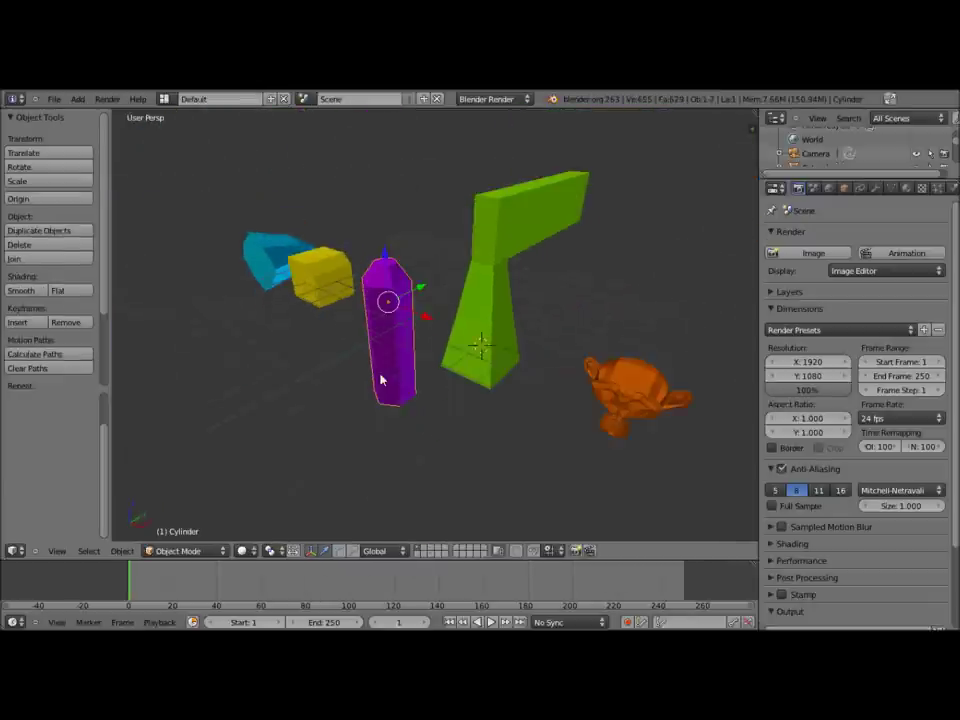
{"action": "right_click", "coordinate": [492, 316]}
{"action": "mouse_move", "coordinate": [492, 316]}
{"action": "middle_mouse_down"}
{"action": "mouse_move", "coordinate": [414, 349]}
{"action": "mouse_move", "coordinate": [430, 320]}
{"action": "mouse_move", "coordinate": [197, 450]}
{"action": "mouse_move", "coordinate": [347, 418]}
{"action": "mouse_move", "coordinate": [325, 405]}
{"action": "middle_mouse_up"}
{"action": "scroll", "coordinate": [197, 450], "scroll_direction": "up", "scroll_amount": 3}
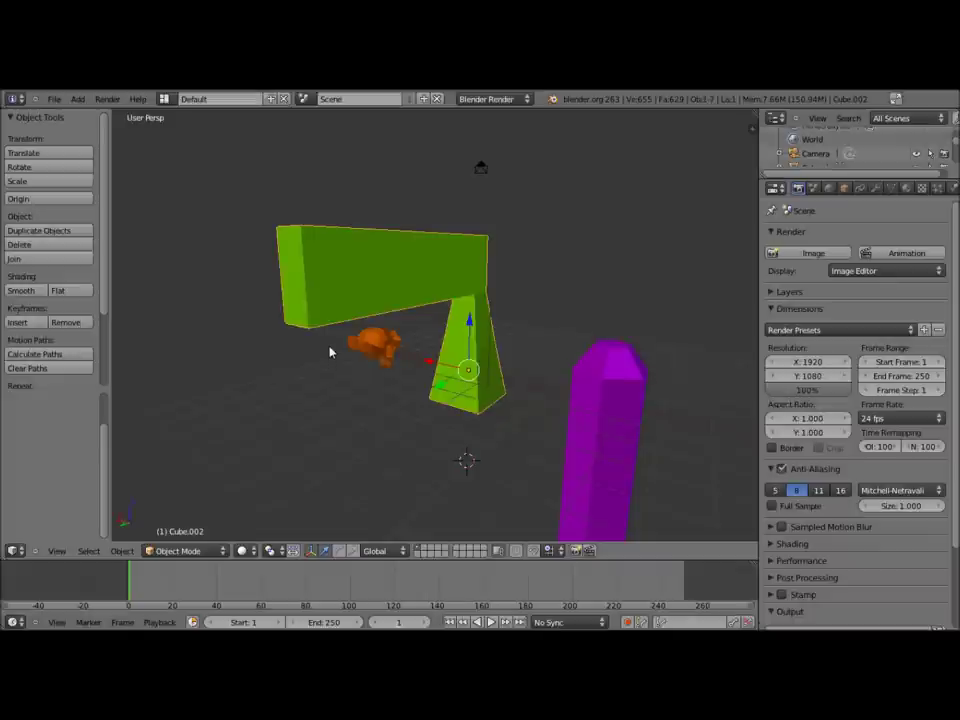
{"action": "middle_click_drag", "start_coordinate": [351, 343], "coordinate": [348, 350]}
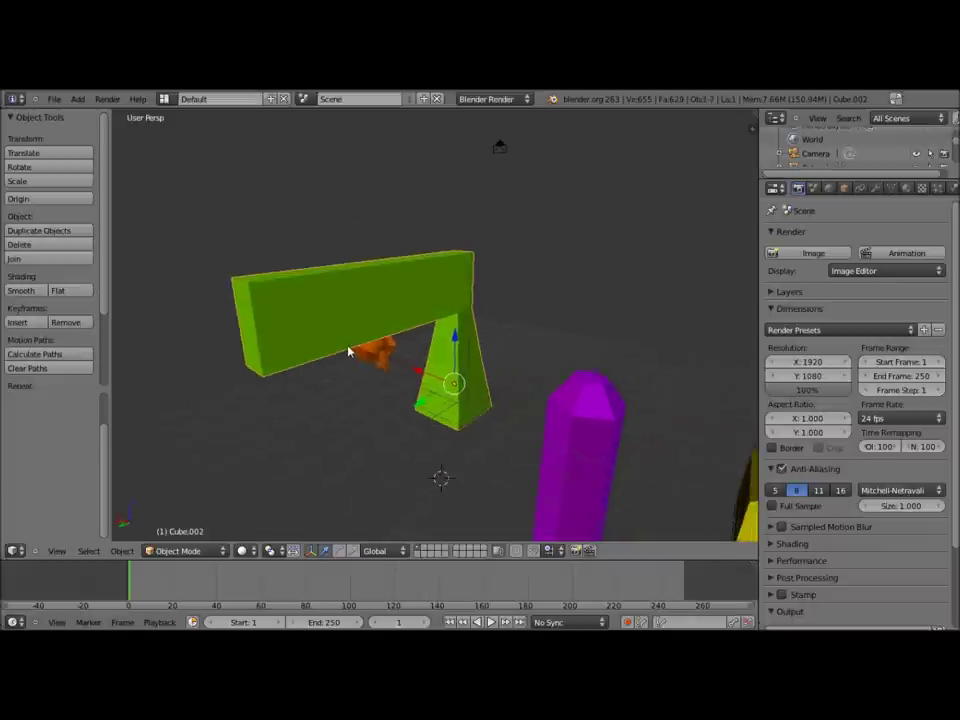
{"action": "key", "text": "Tab"}
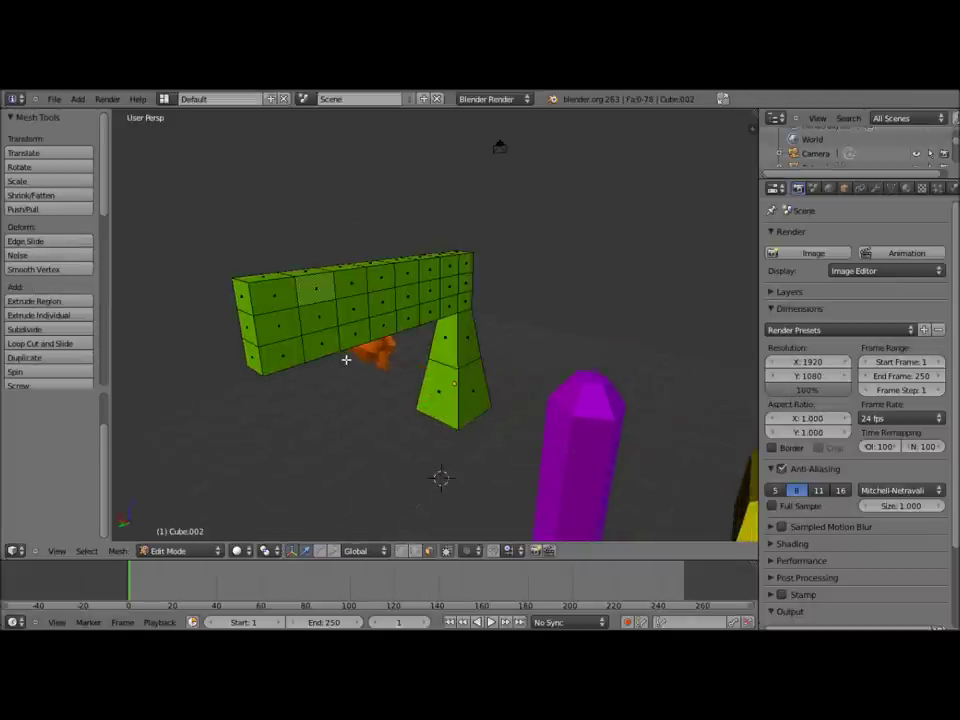
{"action": "mouse_move", "coordinate": [300, 375]}
{"action": "middle_mouse_down"}
{"action": "mouse_move", "coordinate": [287, 383]}
{"action": "mouse_move", "coordinate": [390, 375]}
{"action": "mouse_move", "coordinate": [307, 367]}
{"action": "mouse_move", "coordinate": [384, 379]}
{"action": "mouse_move", "coordinate": [357, 381]}
{"action": "mouse_move", "coordinate": [388, 489]}
{"action": "mouse_move", "coordinate": [347, 467]}
{"action": "mouse_move", "coordinate": [377, 450]}
{"action": "mouse_move", "coordinate": [395, 499]}
{"action": "middle_mouse_up"}
Step: Extrude four faces along the arch's top beam outward and reposition them
{"action": "right_click", "coordinate": [435, 229]}
{"action": "right_click", "coordinate": [528, 248], "text": "shift"}
{"action": "right_click", "coordinate": [472, 253], "text": "shift"}
{"action": "right_click", "coordinate": [459, 260], "text": "shift"}
{"action": "key", "text": "e"}
{"action": "key", "text": "Escape"}
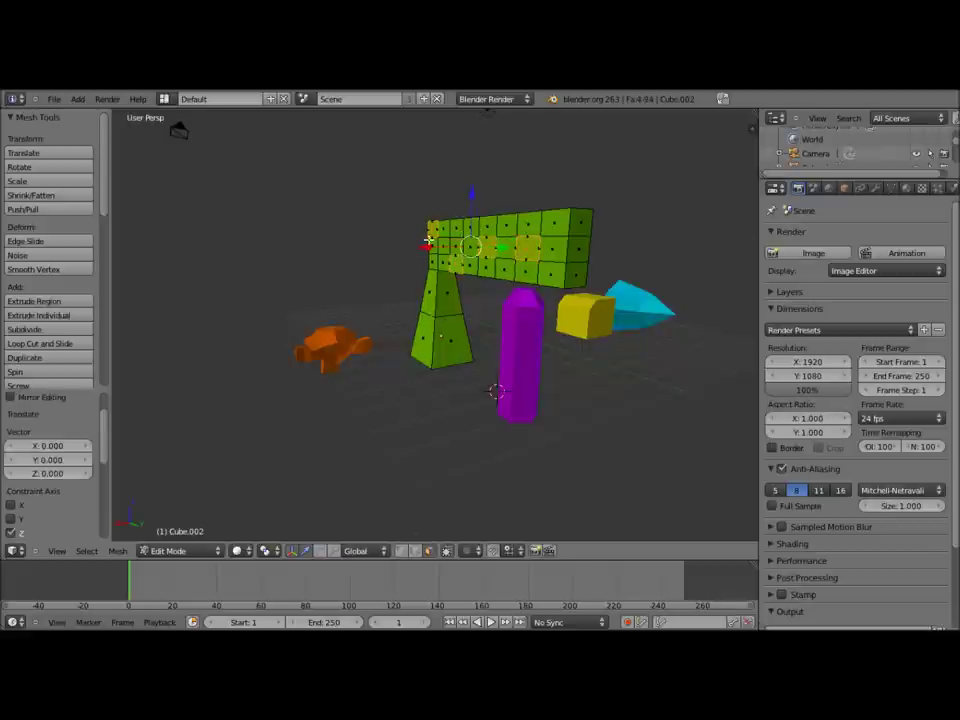
{"action": "key", "text": "g"}
{"action": "left_click", "coordinate": [407, 254]}
{"action": "mouse_move", "coordinate": [407, 254]}
{"action": "middle_mouse_down"}
{"action": "mouse_move", "coordinate": [360, 291]}
{"action": "mouse_move", "coordinate": [424, 280]}
{"action": "mouse_move", "coordinate": [512, 349]}
{"action": "mouse_move", "coordinate": [456, 343]}
{"action": "mouse_move", "coordinate": [414, 360]}
{"action": "mouse_move", "coordinate": [489, 331]}
{"action": "mouse_move", "coordinate": [416, 373]}
{"action": "mouse_move", "coordinate": [555, 404]}
{"action": "mouse_move", "coordinate": [414, 364]}
{"action": "mouse_move", "coordinate": [613, 407]}
{"action": "mouse_move", "coordinate": [605, 402]}
{"action": "mouse_move", "coordinate": [602, 416]}
{"action": "mouse_move", "coordinate": [552, 398]}
{"action": "middle_mouse_up"}
{"action": "key", "text": "g"}
{"action": "left_click", "coordinate": [428, 272]}
{"action": "mouse_move", "coordinate": [421, 450]}
{"action": "middle_mouse_down"}
{"action": "mouse_move", "coordinate": [434, 441]}
{"action": "mouse_move", "coordinate": [501, 450]}
{"action": "mouse_move", "coordinate": [450, 450]}
{"action": "mouse_move", "coordinate": [422, 434]}
{"action": "middle_mouse_up"}
Step: Box-select the beam's top faces and bring up the delete options
{"action": "key", "text": "a"}
{"action": "key", "text": "b"}
{"action": "left_click_drag", "start_coordinate": [347, 311], "coordinate": [525, 341]}
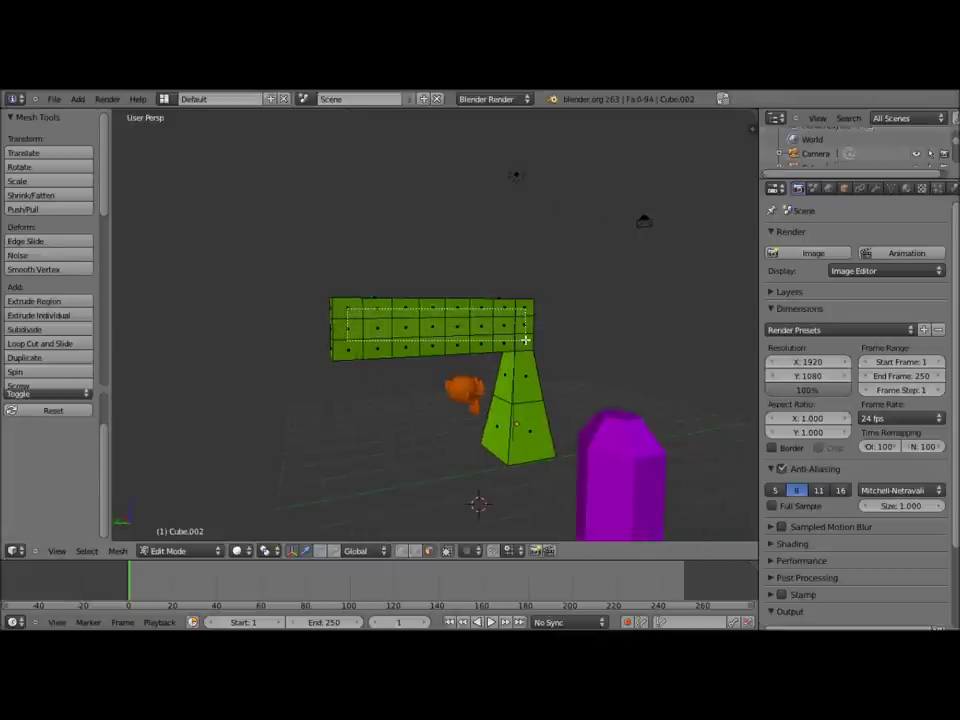
{"action": "middle_click_drag", "start_coordinate": [525, 341], "coordinate": [436, 378]}
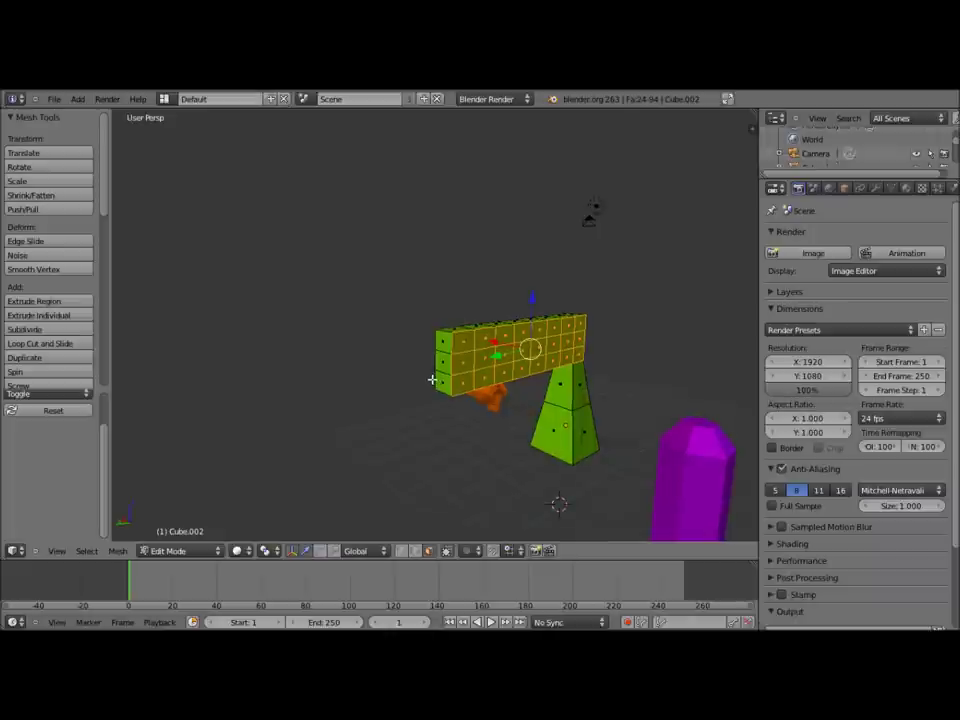
{"action": "key", "text": "x"}
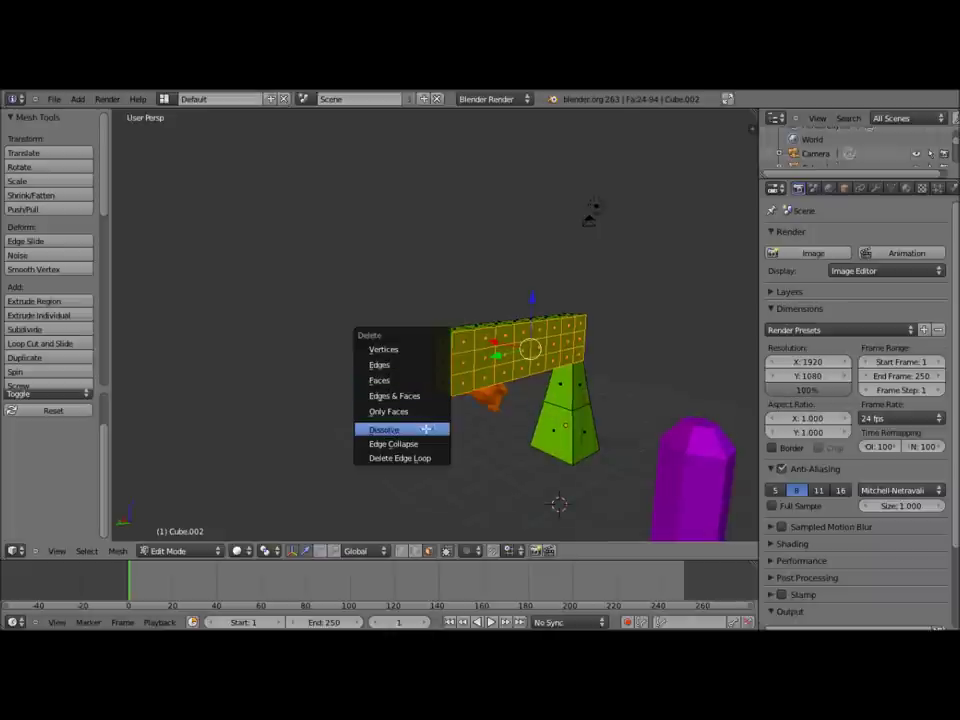
Step: Dissolve the beam's top faces into a single face
{"action": "left_click", "coordinate": [426, 428]}
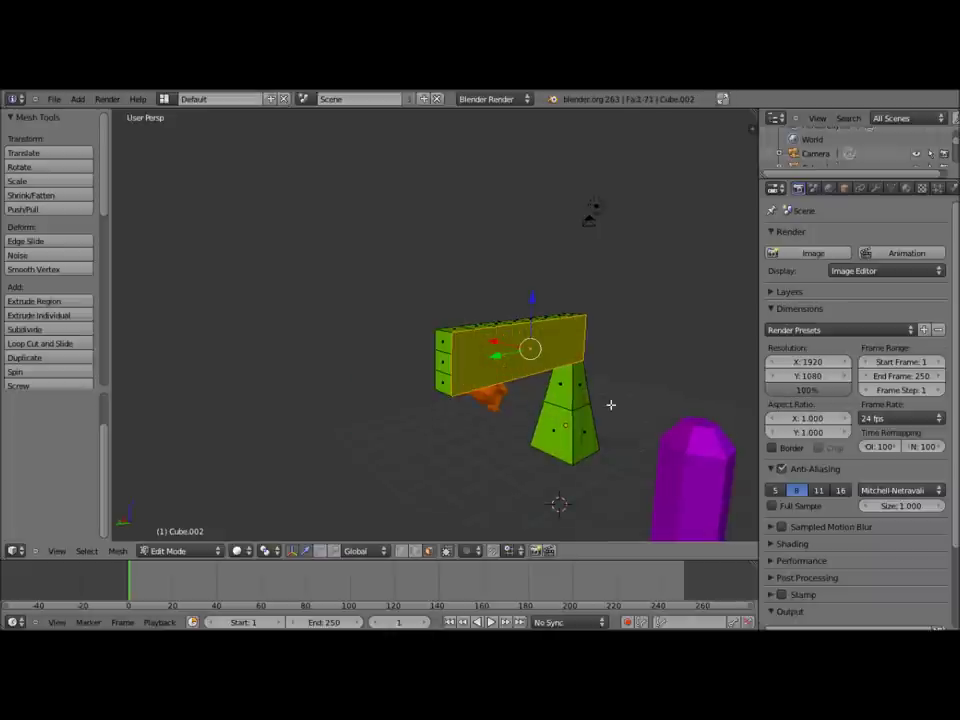
{"action": "mouse_move", "coordinate": [705, 394]}
{"action": "middle_mouse_down"}
{"action": "mouse_move", "coordinate": [610, 407]}
{"action": "mouse_move", "coordinate": [692, 396]}
{"action": "mouse_move", "coordinate": [695, 405]}
{"action": "middle_mouse_up"}
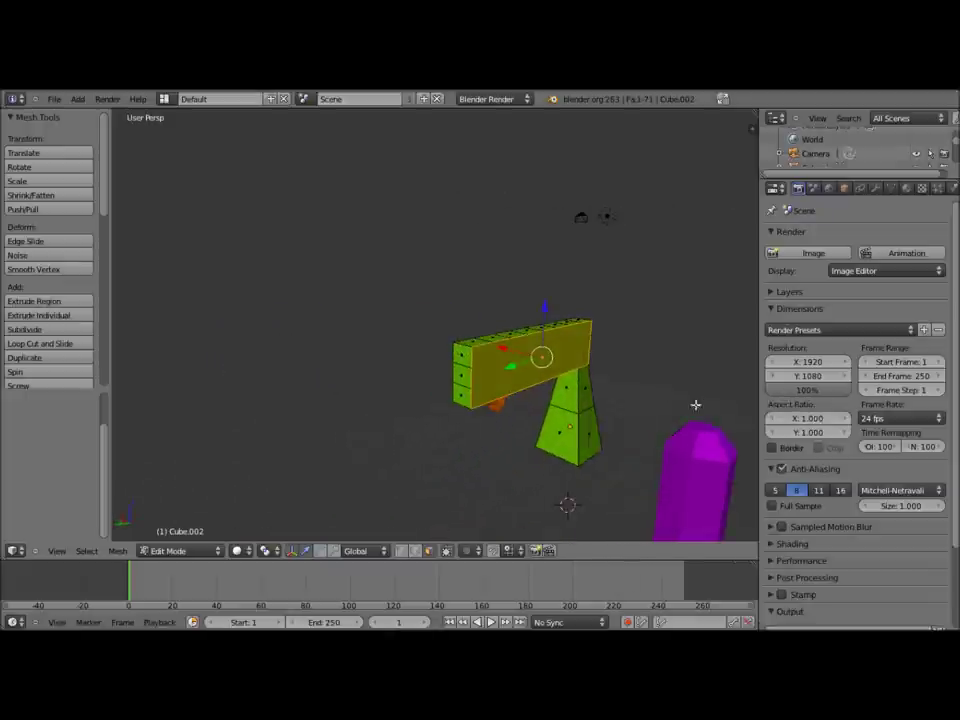
{"action": "mouse_move", "coordinate": [508, 388]}
{"action": "middle_mouse_down"}
{"action": "mouse_move", "coordinate": [509, 399]}
{"action": "mouse_move", "coordinate": [598, 433]}
{"action": "mouse_move", "coordinate": [651, 429]}
{"action": "mouse_move", "coordinate": [575, 420]}
{"action": "mouse_move", "coordinate": [452, 343]}
{"action": "mouse_move", "coordinate": [511, 330]}
{"action": "mouse_move", "coordinate": [495, 364]}
{"action": "mouse_move", "coordinate": [476, 375]}
{"action": "mouse_move", "coordinate": [515, 381]}
{"action": "middle_mouse_up"}
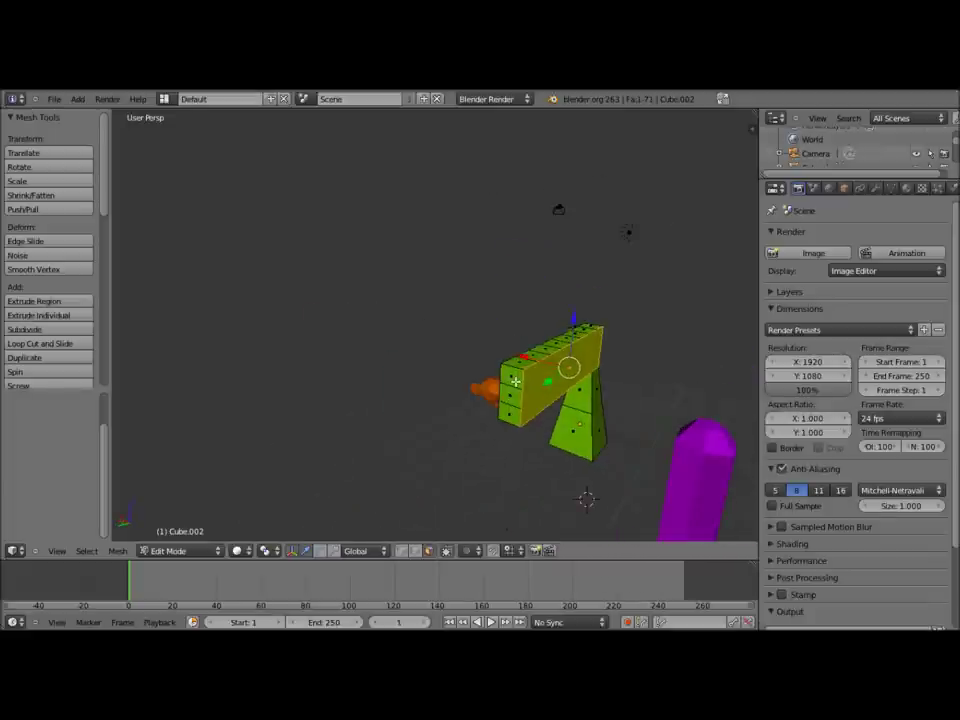
{"action": "mouse_move", "coordinate": [507, 378]}
{"action": "middle_mouse_down"}
{"action": "mouse_move", "coordinate": [553, 392]}
{"action": "mouse_move", "coordinate": [453, 377]}
{"action": "mouse_move", "coordinate": [575, 367]}
{"action": "middle_mouse_up"}
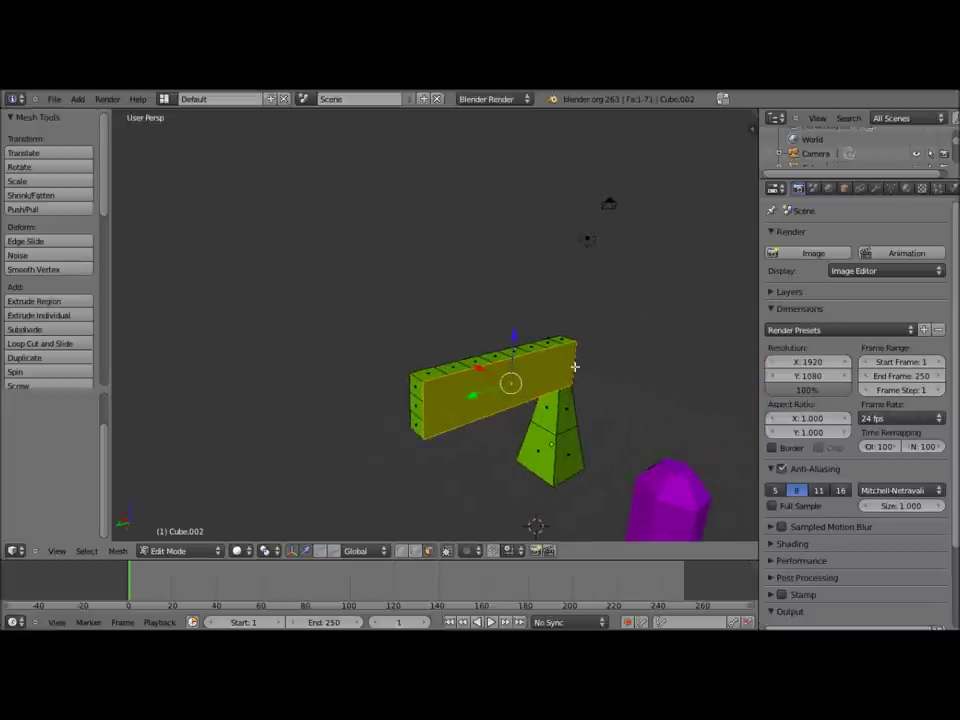
Step: Select the linked pyramid leg geometry and dissolve its faces
{"action": "right_click", "coordinate": [570, 418]}
{"action": "key", "text": "ctrl+l"}
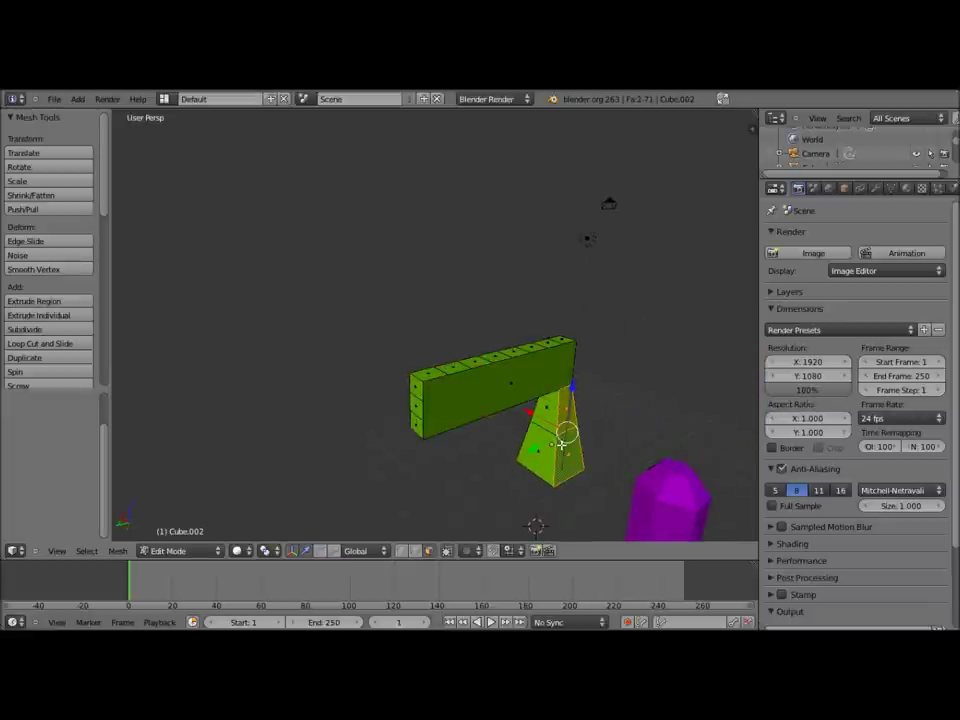
{"action": "key", "text": "x"}
{"action": "left_click", "coordinate": [561, 446]}
Step: Move the top of the pyramid leg 1.940 along the Y axis
{"action": "mouse_move", "coordinate": [568, 433]}
{"action": "middle_mouse_down"}
{"action": "mouse_move", "coordinate": [505, 455]}
{"action": "mouse_move", "coordinate": [563, 431]}
{"action": "mouse_move", "coordinate": [600, 429]}
{"action": "mouse_move", "coordinate": [572, 437]}
{"action": "mouse_move", "coordinate": [559, 398]}
{"action": "middle_mouse_up"}
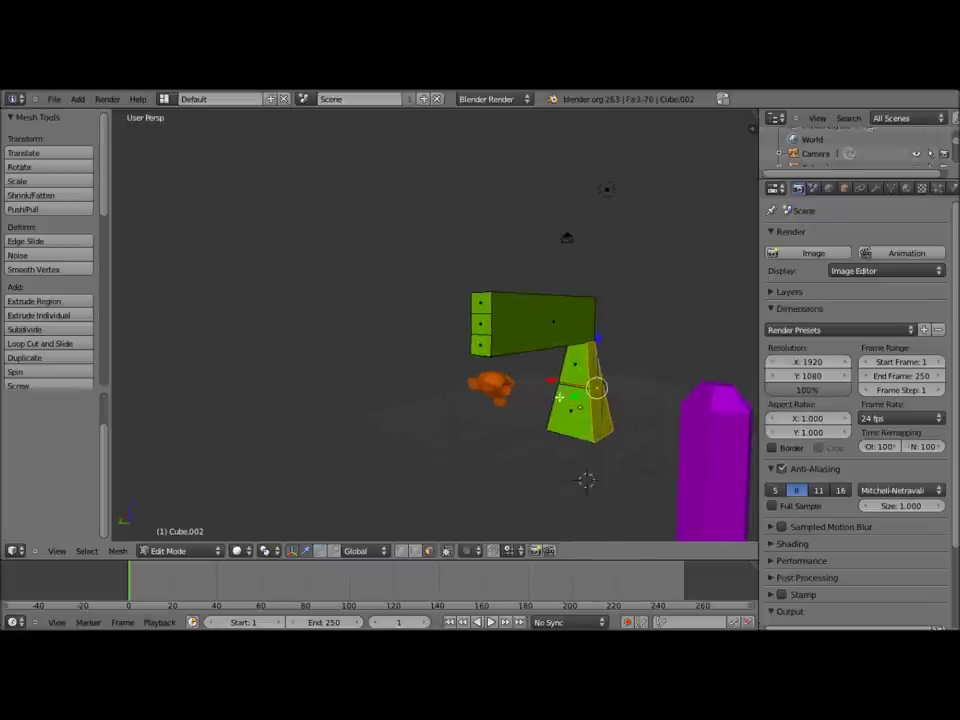
{"action": "right_click", "coordinate": [566, 390]}
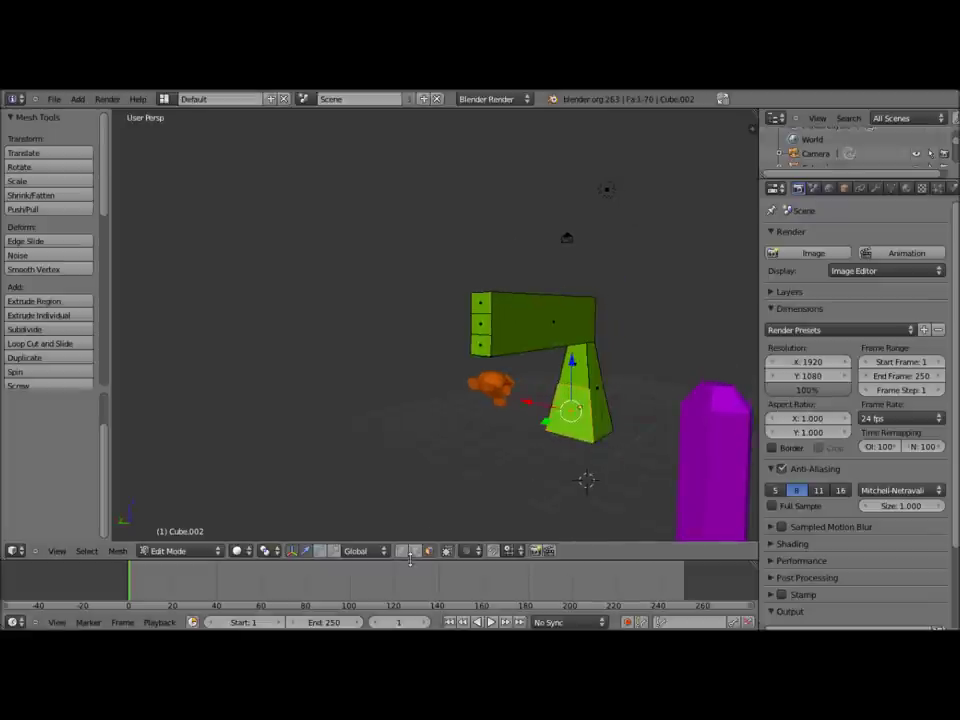
{"action": "right_click", "coordinate": [577, 402]}
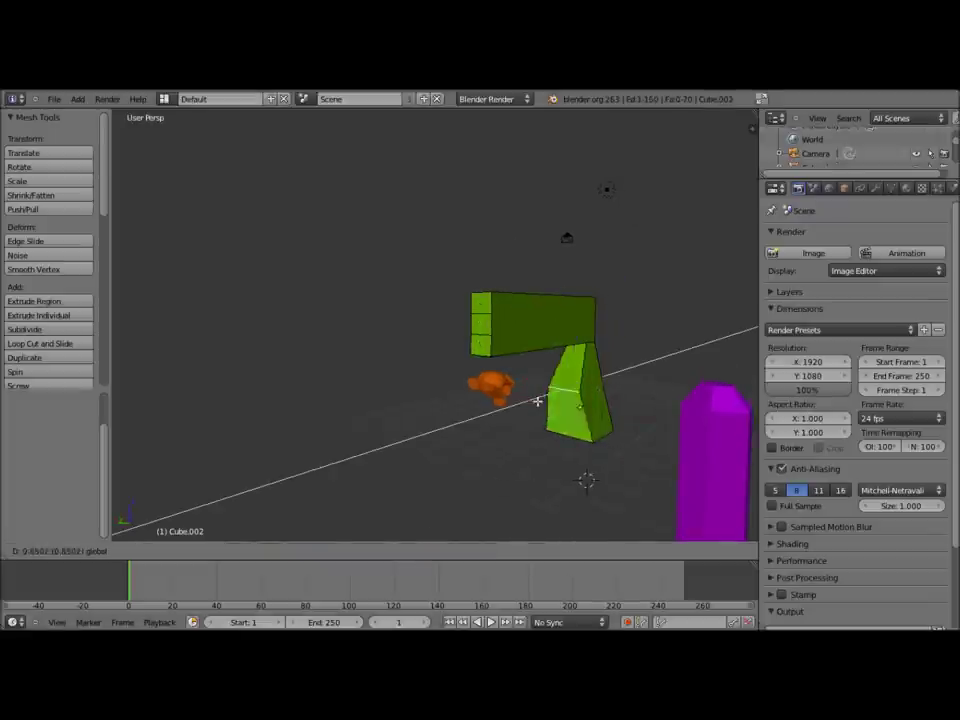
{"action": "left_click_drag", "start_coordinate": [551, 396], "coordinate": [531, 405]}
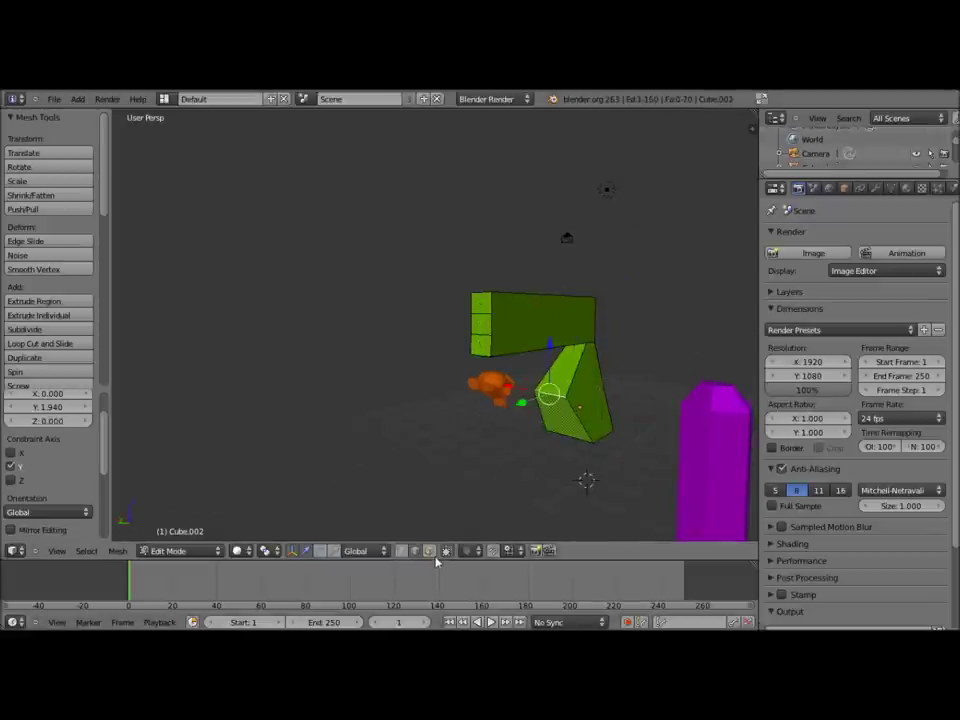
Step: Dissolve two more pyramid faces into one, then return to Object Mode
{"action": "right_click", "coordinate": [559, 414]}
{"action": "right_click", "coordinate": [562, 368], "text": "shift"}
{"action": "key", "text": "x"}
{"action": "left_click", "coordinate": [562, 369]}
{"action": "mouse_move", "coordinate": [611, 411]}
{"action": "middle_mouse_down"}
{"action": "mouse_move", "coordinate": [567, 407]}
{"action": "mouse_move", "coordinate": [549, 422]}
{"action": "middle_mouse_up"}
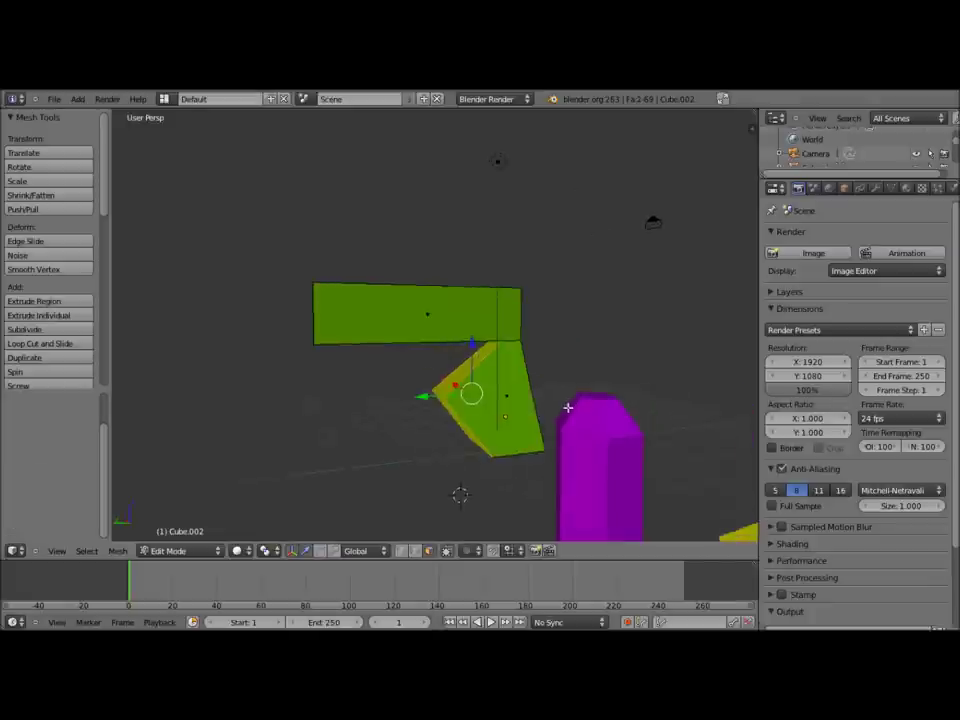
{"action": "scroll", "coordinate": [549, 422], "scroll_direction": "up", "scroll_amount": 5}
{"action": "scroll", "coordinate": [557, 407], "scroll_direction": "down", "scroll_amount": 3}
{"action": "scroll", "coordinate": [555, 399], "scroll_direction": "down", "scroll_amount": 2}
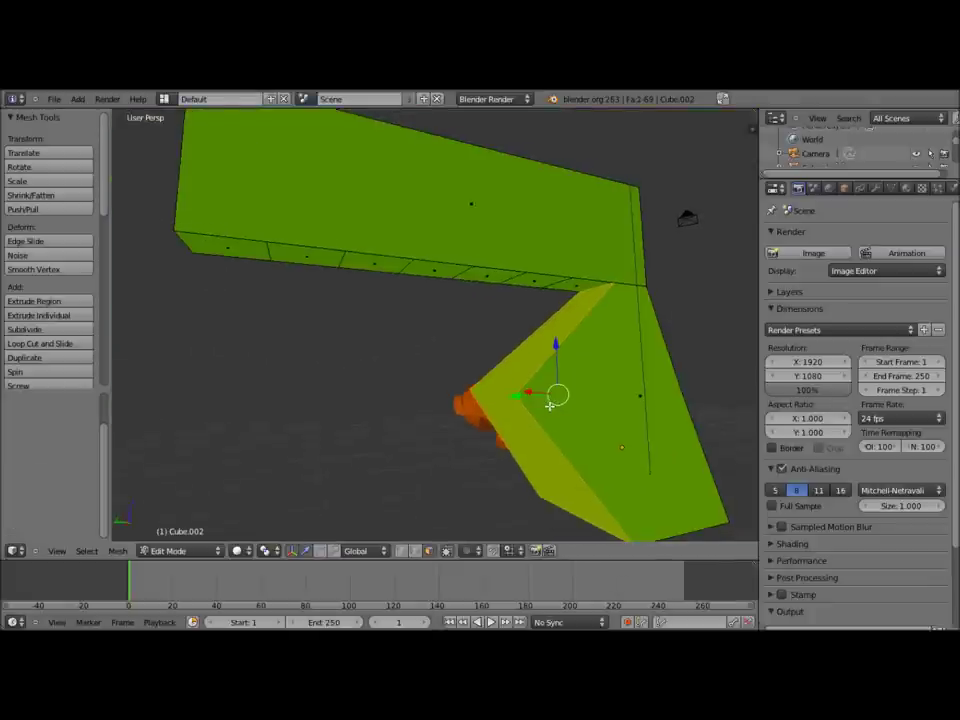
{"action": "middle_click_drag", "start_coordinate": [549, 405], "coordinate": [536, 416]}
{"action": "key", "text": "Tab"}
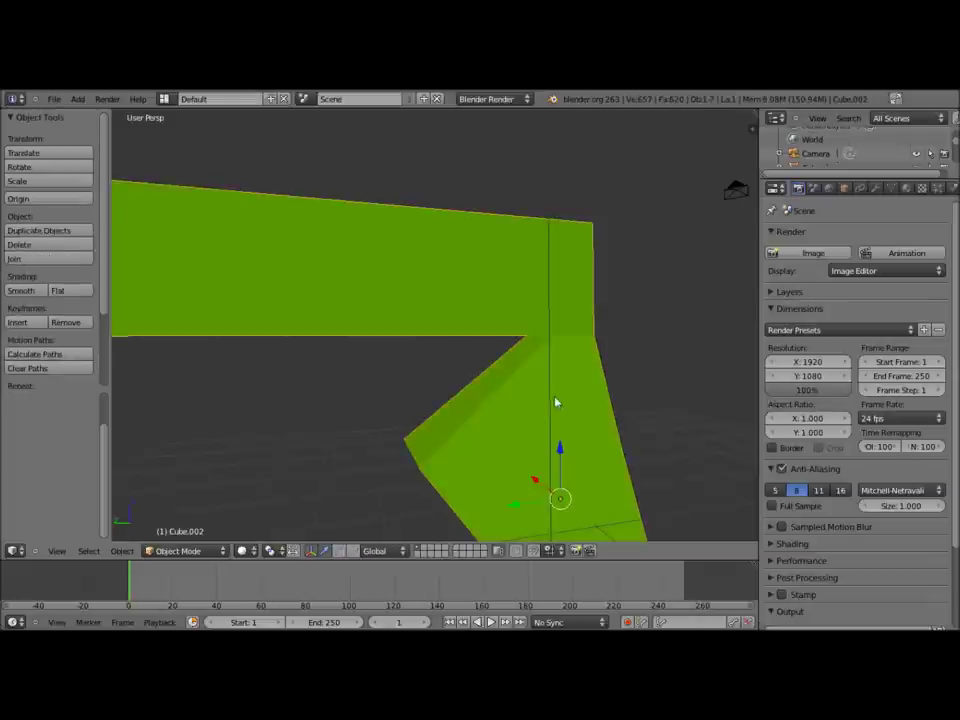
Step: Bring the scene into view and select the orange Monkey
{"action": "scroll", "coordinate": [540, 411], "scroll_direction": "down", "scroll_amount": 2}
{"action": "scroll", "coordinate": [574, 375], "scroll_direction": "down", "scroll_amount": 4}
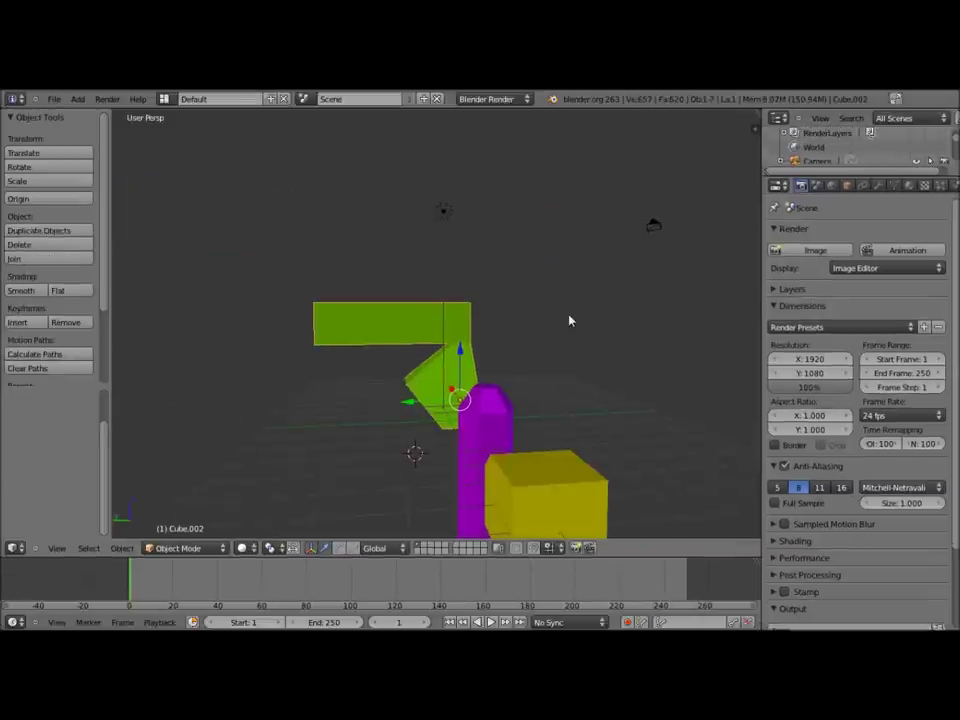
{"action": "middle_click_drag", "start_coordinate": [611, 414], "coordinate": [422, 431]}
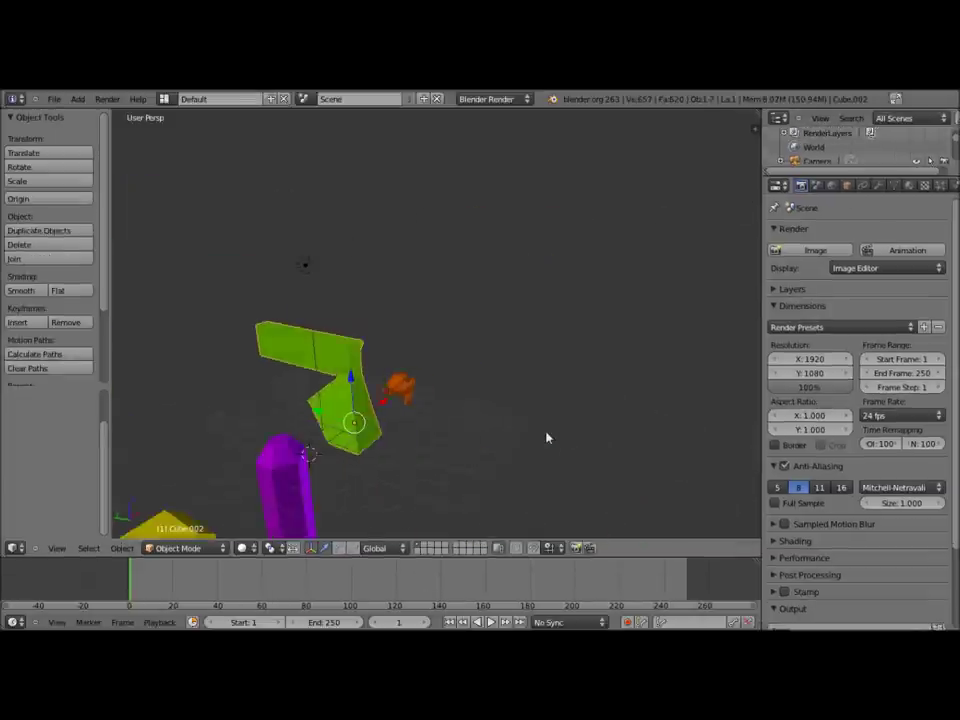
{"action": "scroll", "coordinate": [414, 429], "scroll_direction": "up", "scroll_amount": 3}
{"action": "mouse_move", "coordinate": [414, 429]}
{"action": "middle_mouse_down", "text": "shift"}
{"action": "mouse_move", "coordinate": [551, 420]}
{"action": "mouse_move", "coordinate": [551, 390]}
{"action": "mouse_move", "coordinate": [531, 394]}
{"action": "mouse_move", "coordinate": [489, 456]}
{"action": "middle_mouse_up", "text": "shift"}
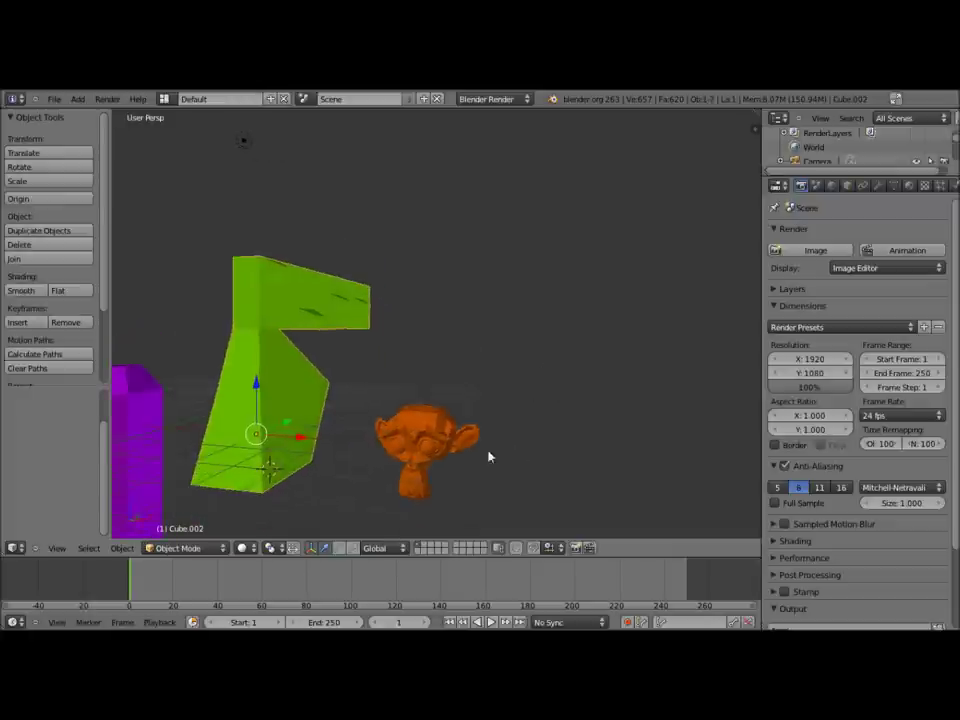
{"action": "right_click", "coordinate": [395, 435]}
{"action": "key", "text": "g"}
{"action": "key", "text": "Escape"}
Step: Put the Monkey in Edit Mode with vertex select mode active
{"action": "key", "text": "Tab"}
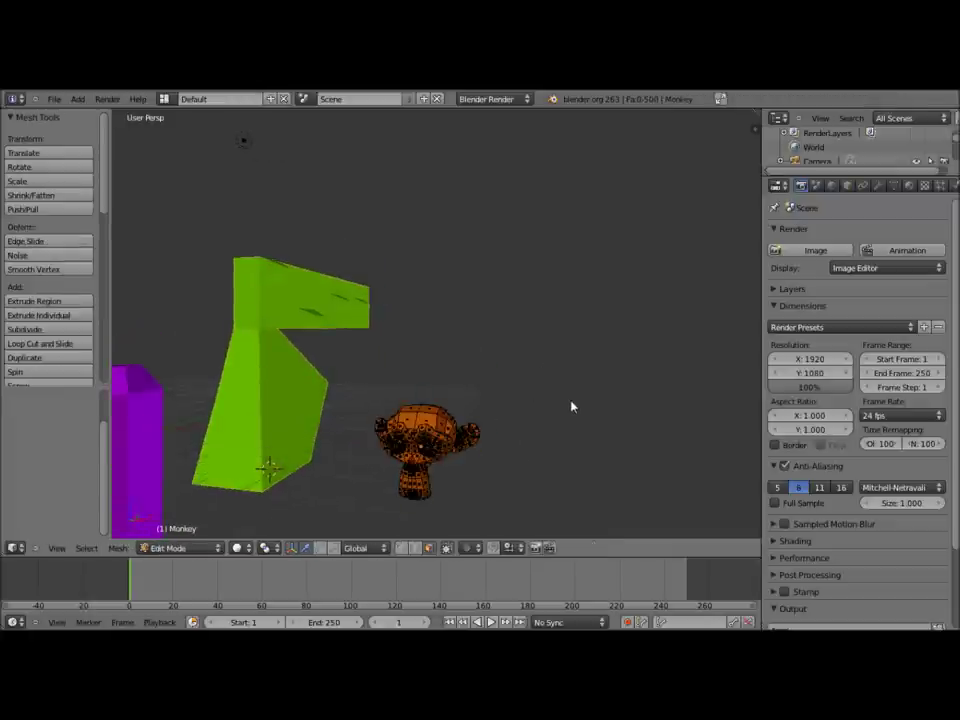
{"action": "scroll", "coordinate": [525, 435], "scroll_direction": "up", "scroll_amount": 3}
{"action": "mouse_move", "coordinate": [514, 361]}
{"action": "middle_mouse_down"}
{"action": "mouse_move", "coordinate": [525, 253]}
{"action": "mouse_move", "coordinate": [512, 388]}
{"action": "middle_mouse_up"}
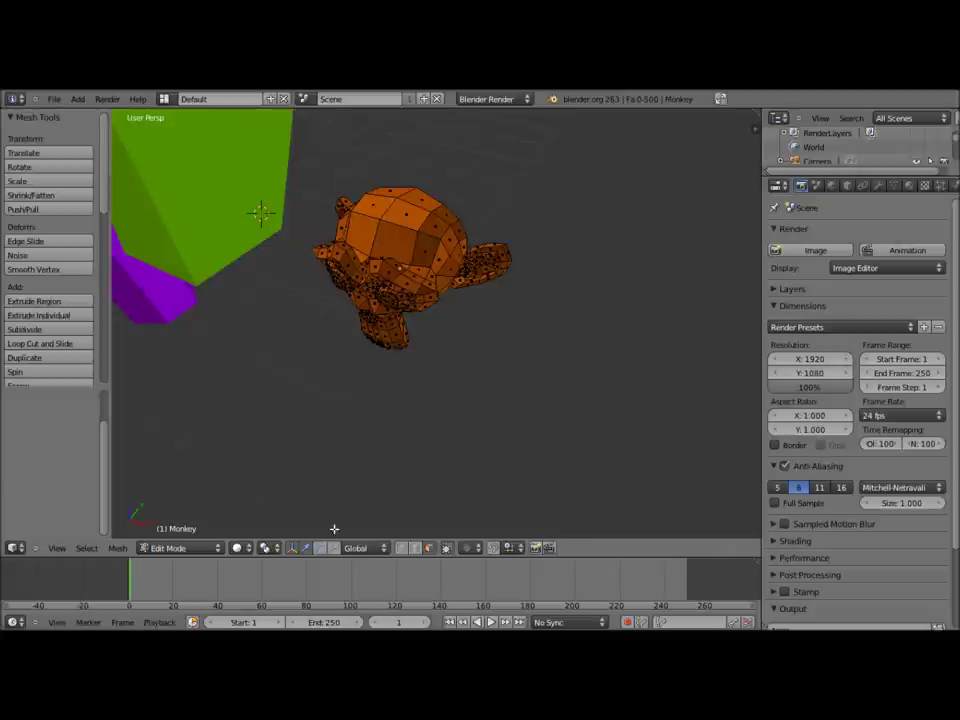
{"action": "left_click", "coordinate": [402, 547]}
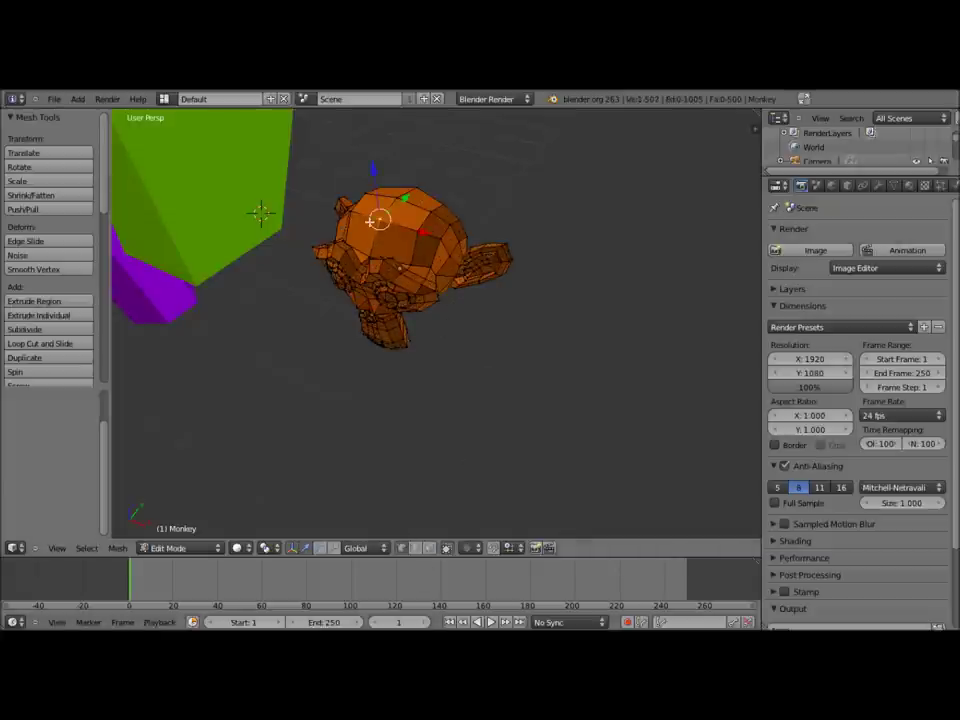
{"action": "middle_click_drag", "start_coordinate": [608, 326], "coordinate": [410, 324]}
{"action": "mouse_move", "coordinate": [582, 316]}
{"action": "middle_mouse_down"}
{"action": "mouse_move", "coordinate": [587, 330]}
{"action": "mouse_move", "coordinate": [481, 483]}
{"action": "mouse_move", "coordinate": [501, 386]}
{"action": "mouse_move", "coordinate": [493, 433]}
{"action": "mouse_move", "coordinate": [453, 503]}
{"action": "mouse_move", "coordinate": [461, 448]}
{"action": "mouse_move", "coordinate": [553, 456]}
{"action": "middle_mouse_up"}
Step: Move the selected Monkey vertices along X, then undo a follow-up Z move
{"action": "key", "text": "g"}
{"action": "key", "text": "x"}
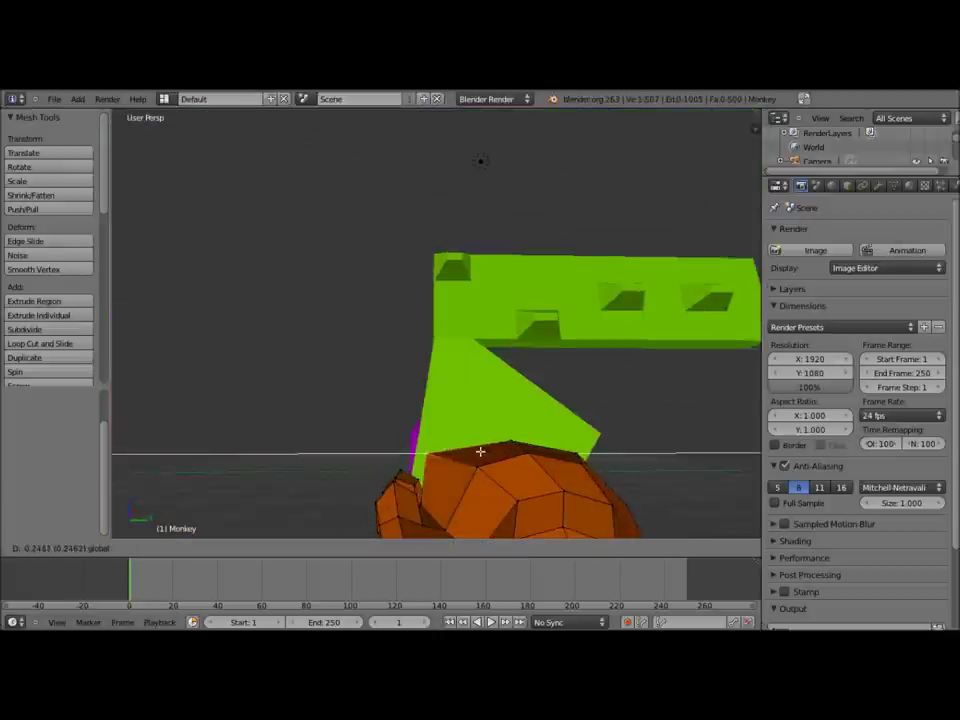
{"action": "left_click", "coordinate": [484, 452]}
{"action": "key", "text": "g"}
{"action": "key", "text": "z"}
{"action": "left_click", "coordinate": [433, 433]}
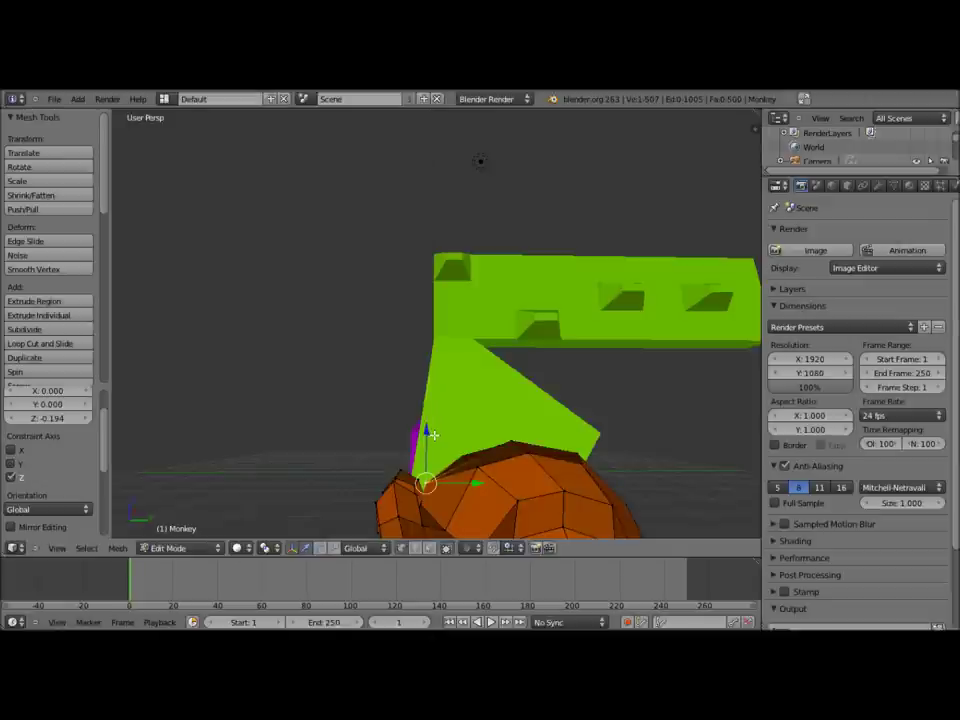
{"action": "key", "text": "ctrl+z"}
{"action": "key", "text": "ctrl+z"}
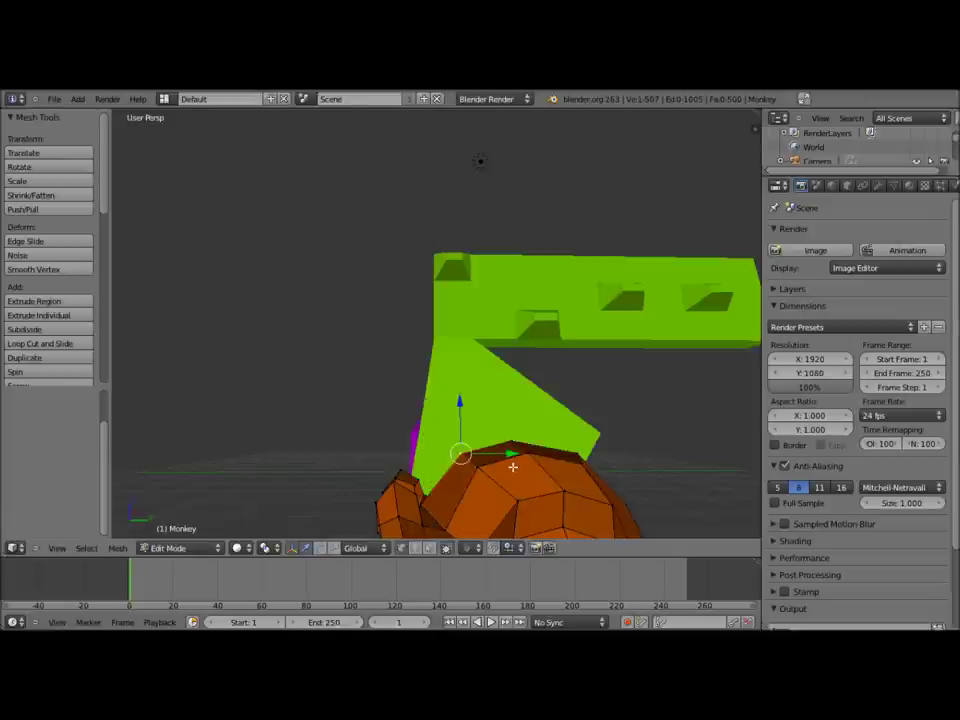
Step: Vertex-slide two points on the Monkey's head along their edges
{"action": "middle_click_drag", "start_coordinate": [512, 466], "coordinate": [551, 493]}
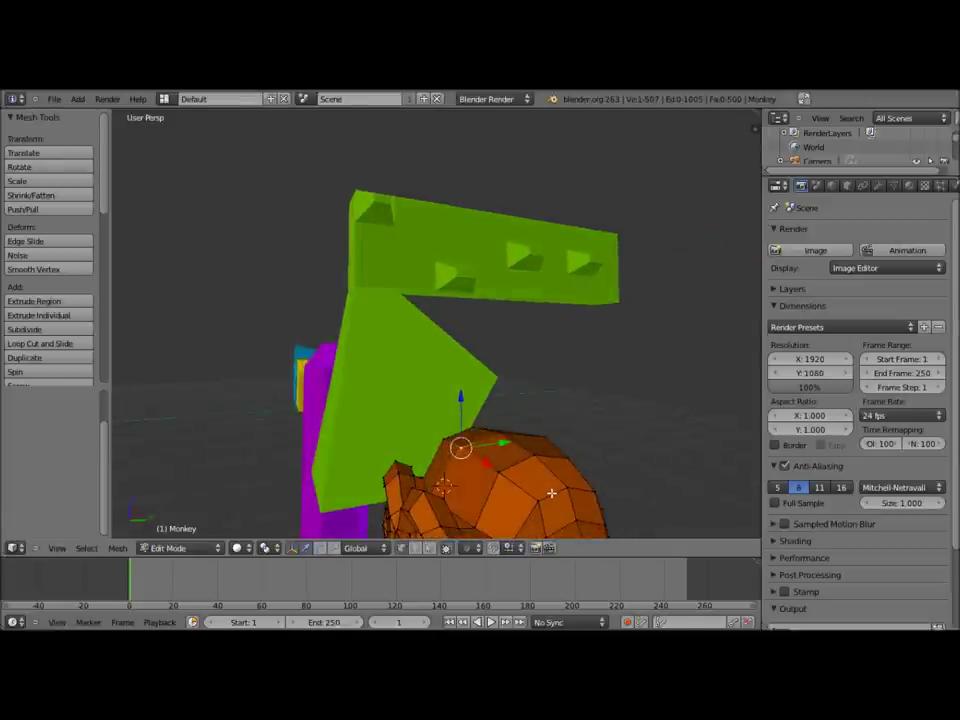
{"action": "key", "text": "shift+v"}
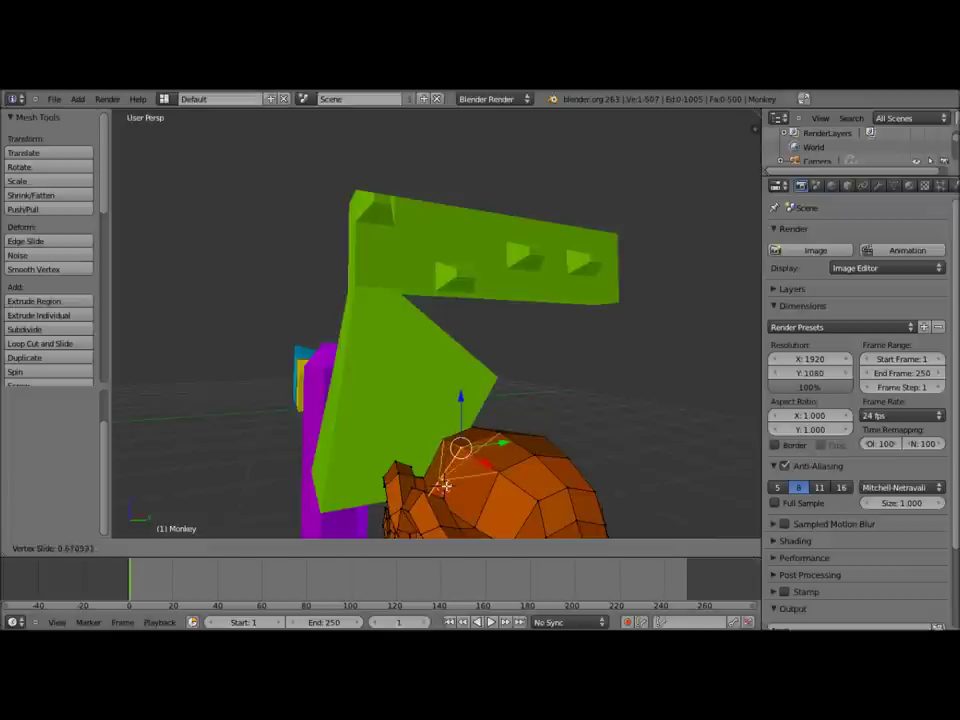
{"action": "left_click", "coordinate": [463, 478]}
{"action": "mouse_move", "coordinate": [463, 480]}
{"action": "middle_mouse_down"}
{"action": "mouse_move", "coordinate": [589, 433]}
{"action": "mouse_move", "coordinate": [681, 437]}
{"action": "mouse_move", "coordinate": [681, 489]}
{"action": "mouse_move", "coordinate": [495, 512]}
{"action": "mouse_move", "coordinate": [427, 513]}
{"action": "mouse_move", "coordinate": [510, 484]}
{"action": "mouse_move", "coordinate": [459, 476]}
{"action": "mouse_move", "coordinate": [474, 450]}
{"action": "mouse_move", "coordinate": [454, 465]}
{"action": "mouse_move", "coordinate": [439, 456]}
{"action": "middle_mouse_up"}
{"action": "left_click", "coordinate": [490, 457]}
{"action": "key", "text": "shift+v"}
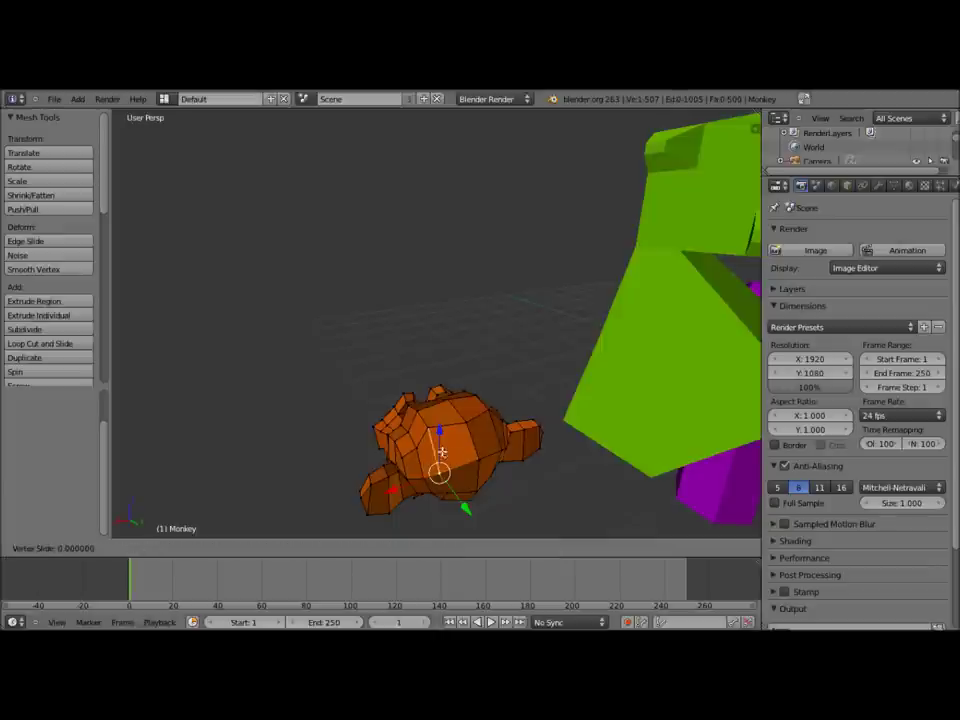
{"action": "left_click", "coordinate": [436, 430]}
Step: Return to Object Mode and view the finished scene of reshaped primitives
{"action": "mouse_move", "coordinate": [548, 492]}
{"action": "middle_mouse_down"}
{"action": "mouse_move", "coordinate": [456, 443]}
{"action": "mouse_move", "coordinate": [697, 463]}
{"action": "mouse_move", "coordinate": [253, 456]}
{"action": "middle_mouse_up"}
{"action": "middle_click_drag", "start_coordinate": [420, 484], "coordinate": [441, 404]}
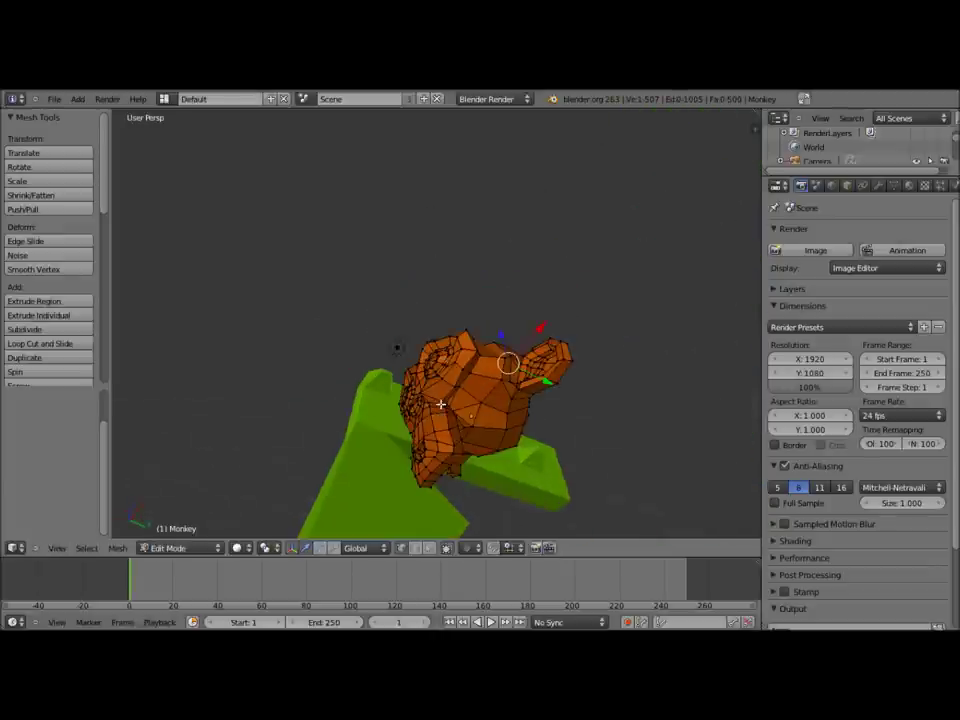
{"action": "mouse_move", "coordinate": [521, 439]}
{"action": "middle_mouse_down"}
{"action": "mouse_move", "coordinate": [403, 422]}
{"action": "mouse_move", "coordinate": [366, 435]}
{"action": "mouse_move", "coordinate": [380, 456]}
{"action": "mouse_move", "coordinate": [437, 450]}
{"action": "mouse_move", "coordinate": [534, 514]}
{"action": "mouse_move", "coordinate": [568, 521]}
{"action": "middle_mouse_up"}
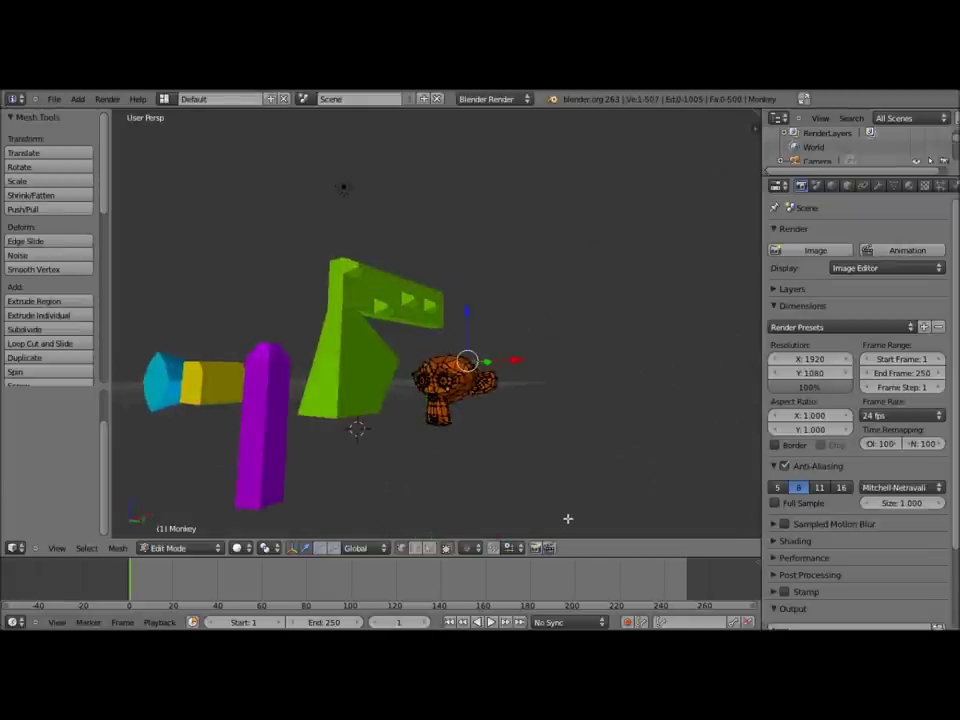
{"action": "key", "text": "Tab"}
{"action": "middle_click_drag", "start_coordinate": [536, 467], "coordinate": [499, 461]}
{"action": "scroll", "coordinate": [499, 461], "scroll_direction": "down", "scroll_amount": 2}
{"action": "mouse_move", "coordinate": [420, 450]}
{"action": "middle_mouse_down"}
{"action": "mouse_move", "coordinate": [320, 447]}
{"action": "mouse_move", "coordinate": [335, 421]}
{"action": "middle_mouse_up"}
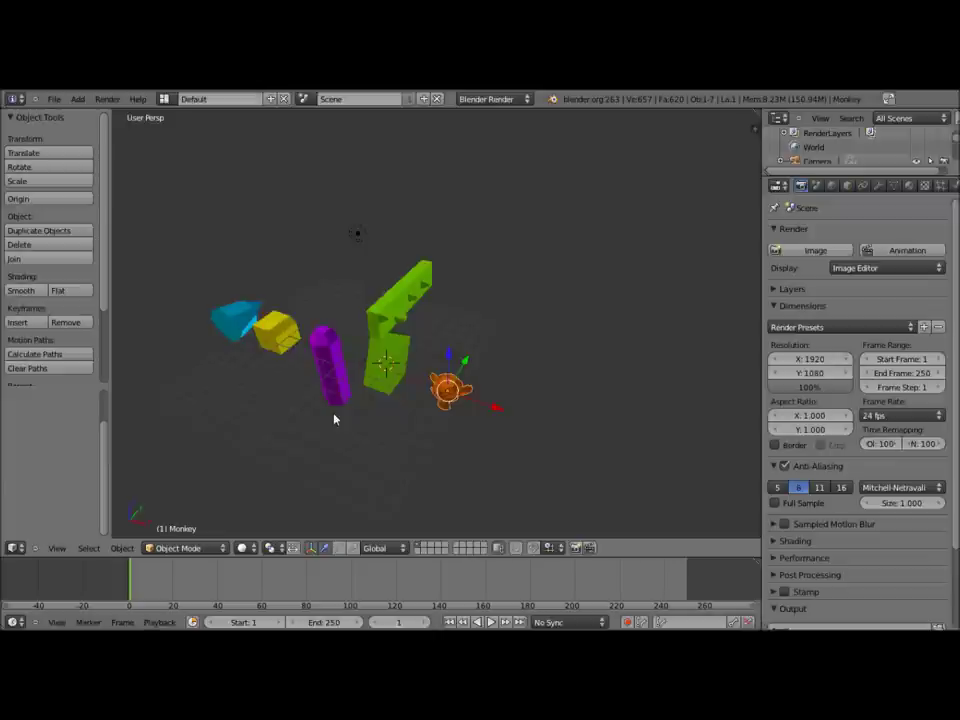